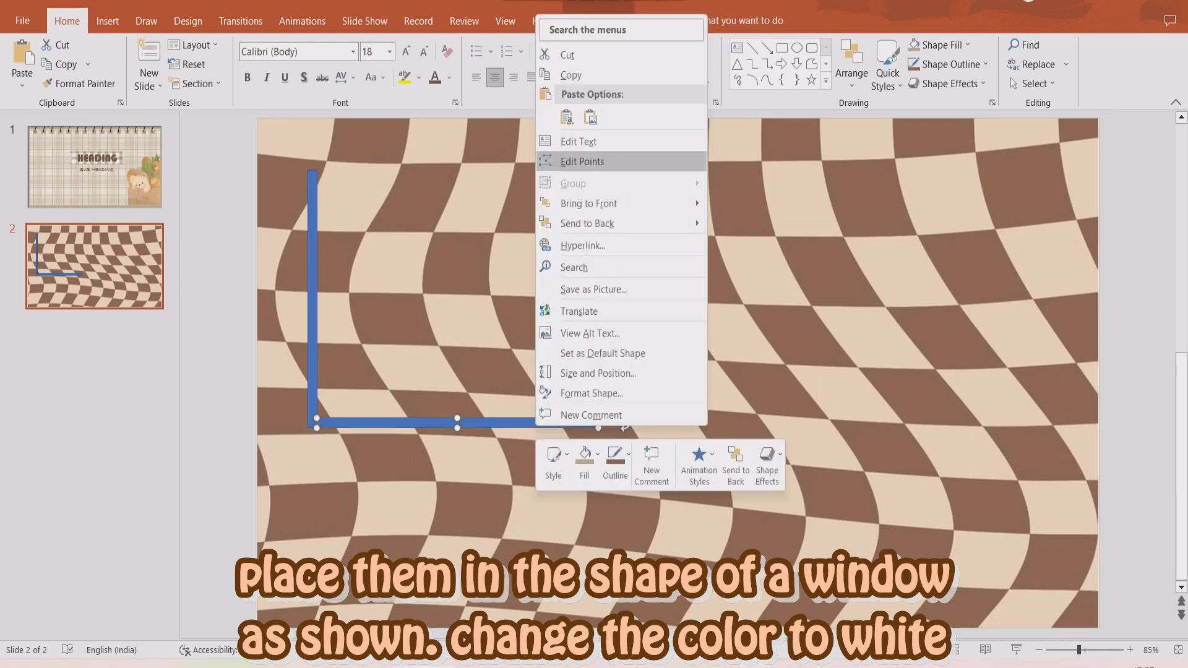
- Complete the blue rectangular frame on slide 2 by pasting copies of the bars as its right and top sides
click(571, 75)
right_click(522, 291)
click(557, 398)
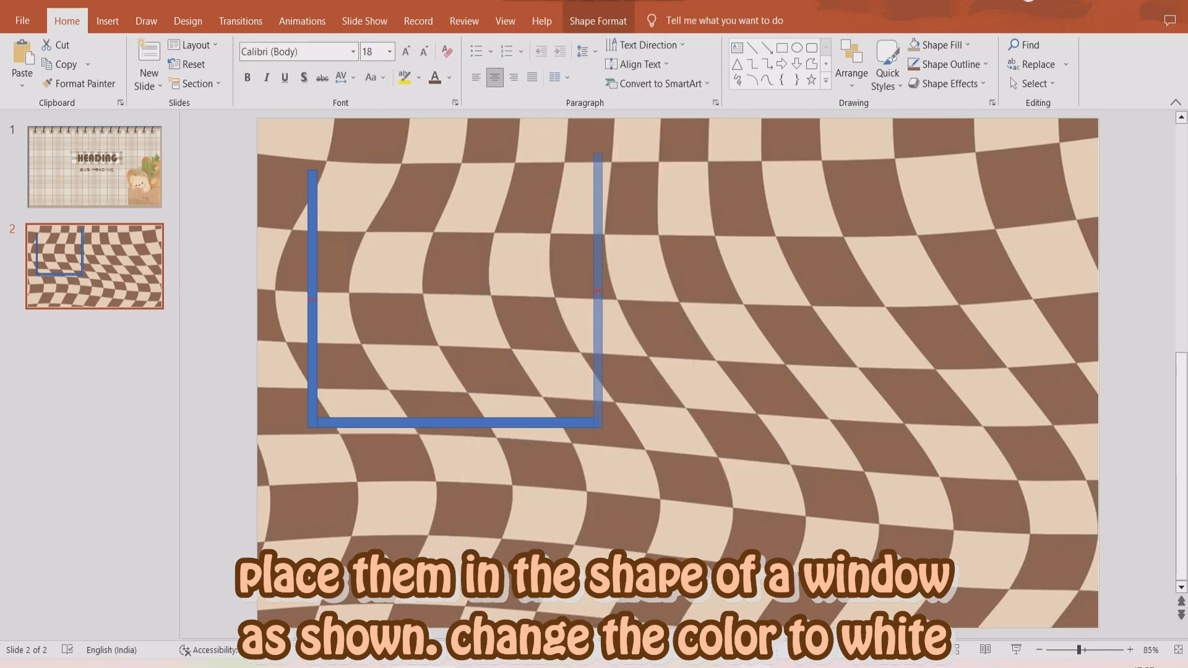
right_click(475, 248)
click(509, 340)
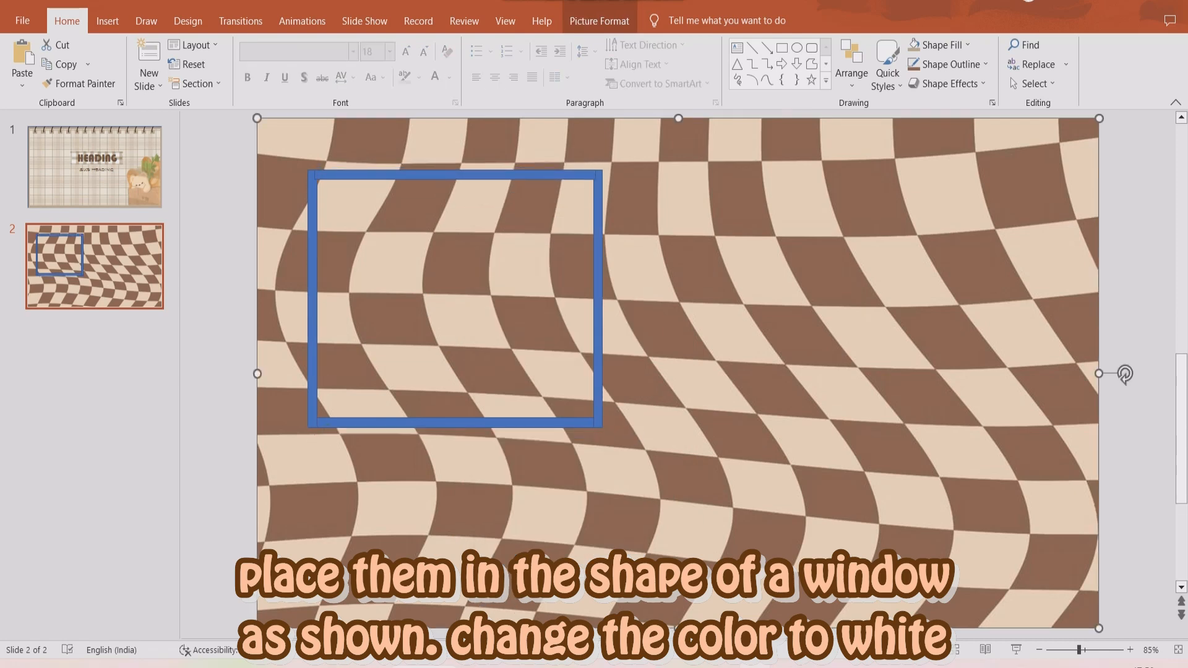
- Fill all four bars of the rectangular frame with white
click(417, 187)
right_click(313, 203)
click(363, 162)
click(356, 214)
right_click(376, 421)
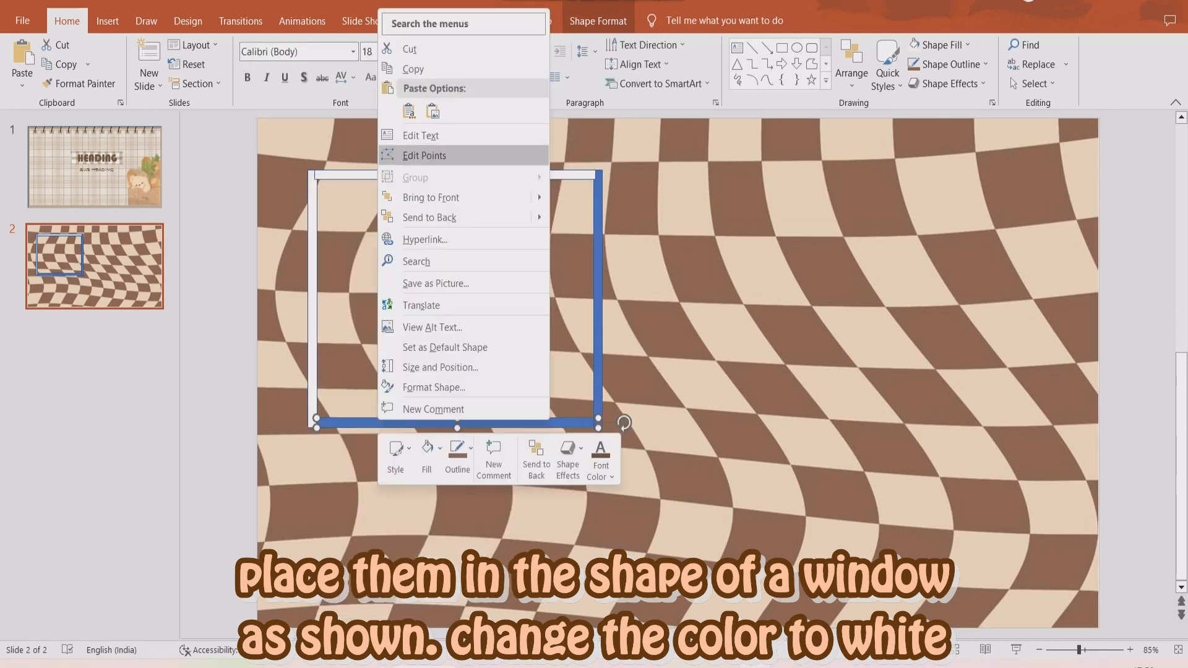
click(426, 459)
click(419, 183)
right_click(599, 242)
click(648, 204)
click(640, 258)
right_click(332, 181)
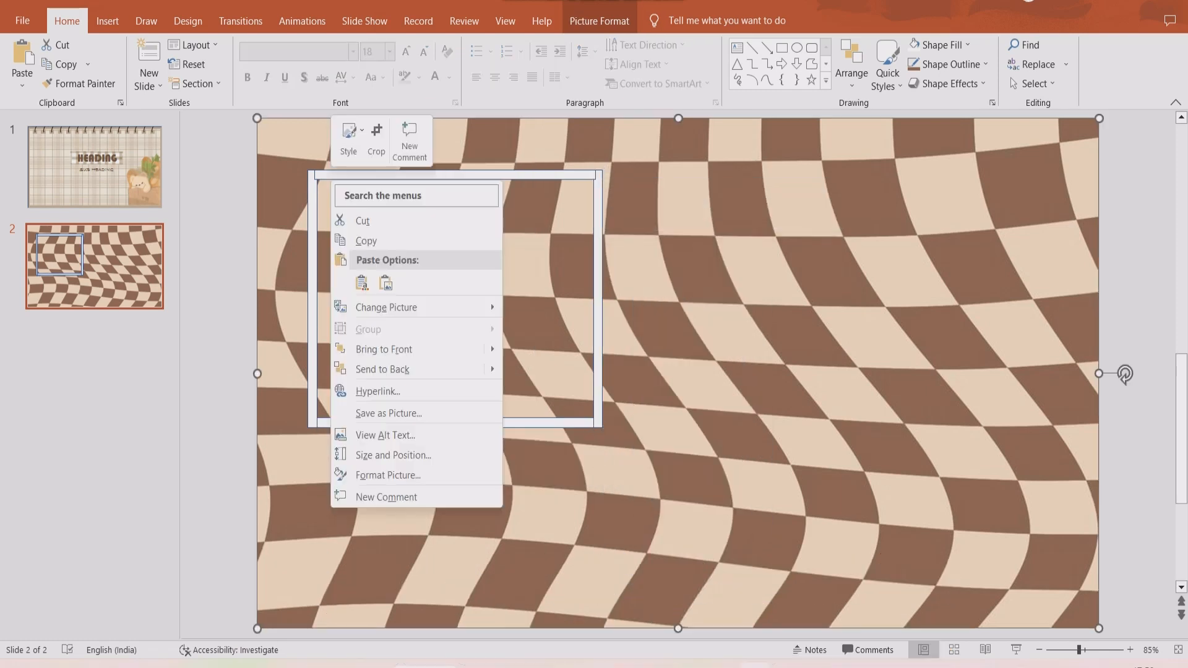
- Remove the outlines from the four white frame bars
right_click(318, 175)
click(398, 136)
click(384, 326)
right_click(313, 242)
click(398, 200)
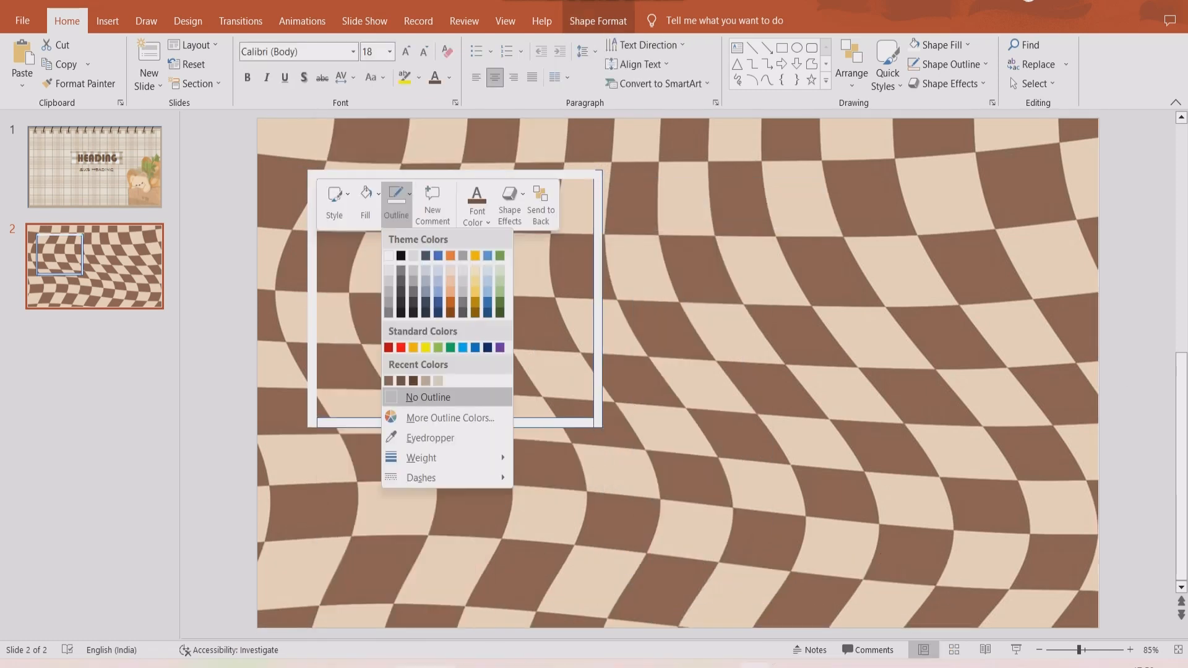
click(384, 401)
right_click(359, 426)
click(437, 459)
click(458, 349)
right_click(599, 243)
click(681, 206)
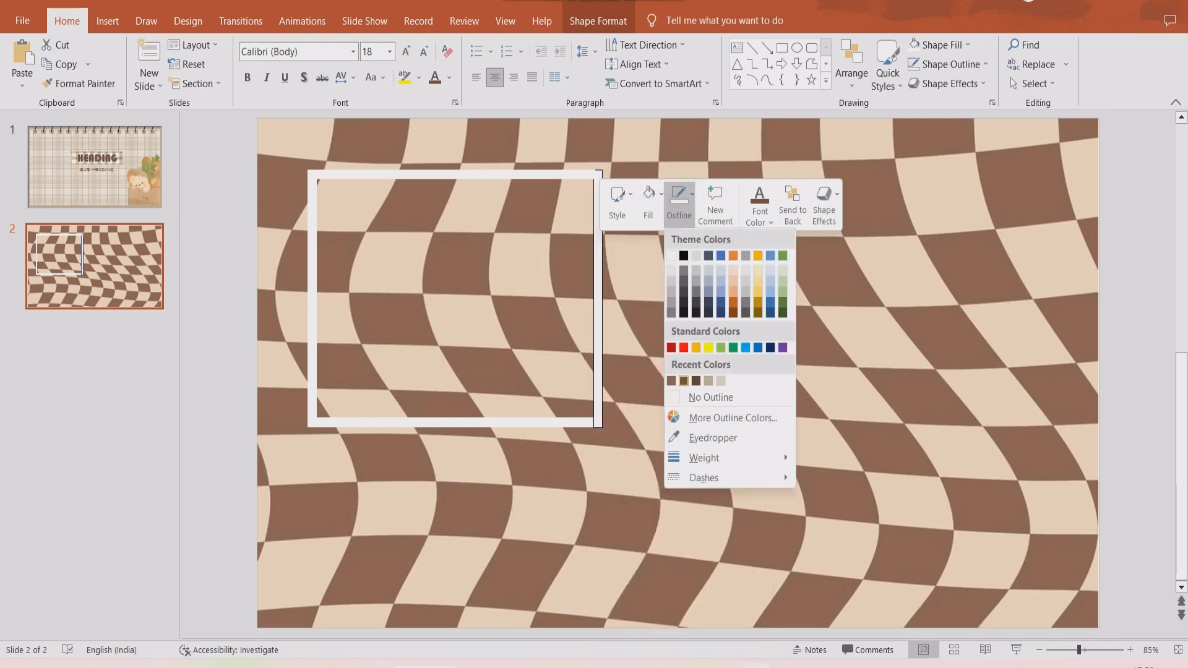
click(710, 398)
- Merge the four white bars into one frame, move it up slightly and enlarge it
drag(214, 154, 681, 482)
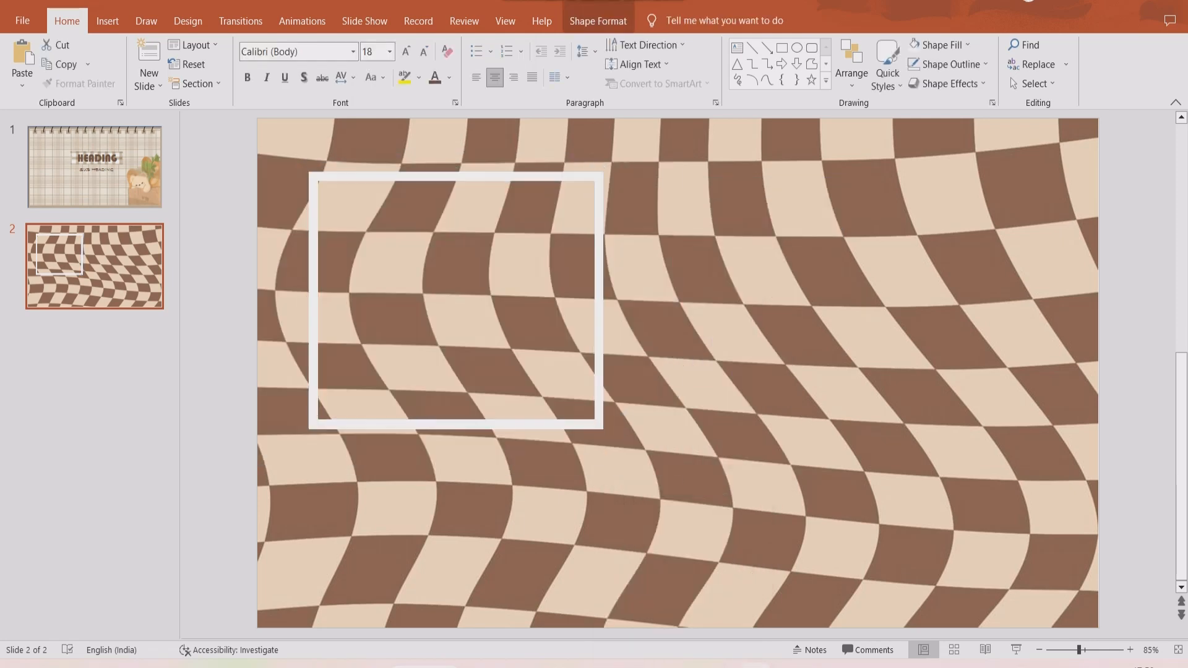
mouse_move(598, 396)
mouse_down()
mouse_move(610, 431)
mouse_move(596, 376)
mouse_up()
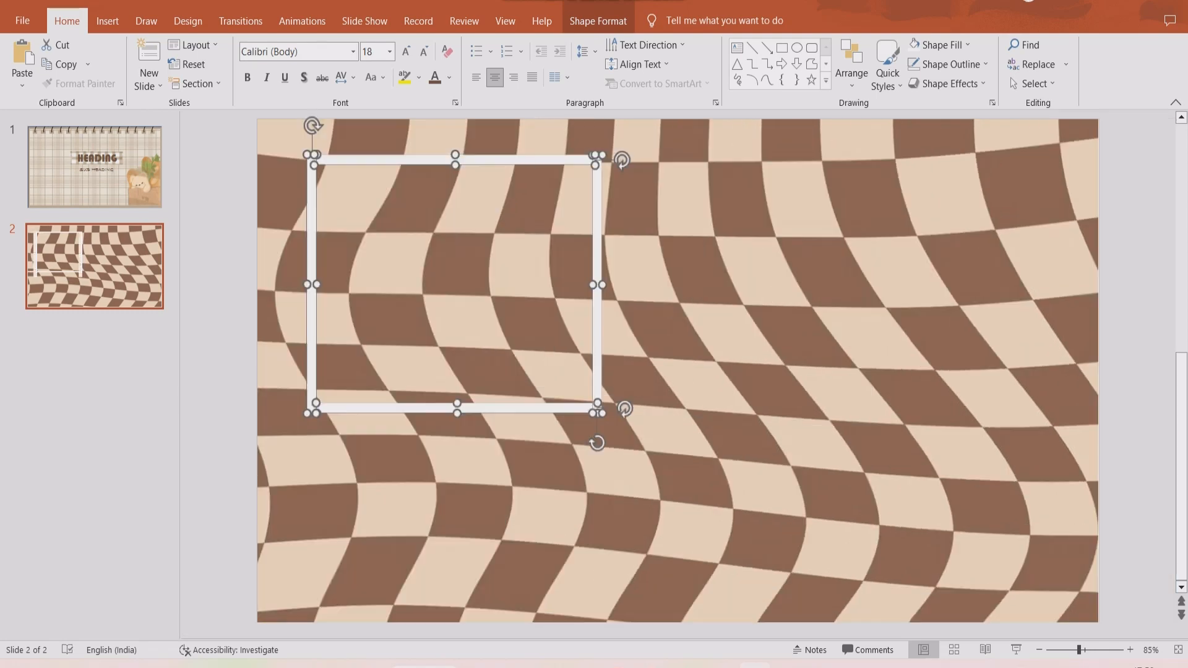
click(597, 20)
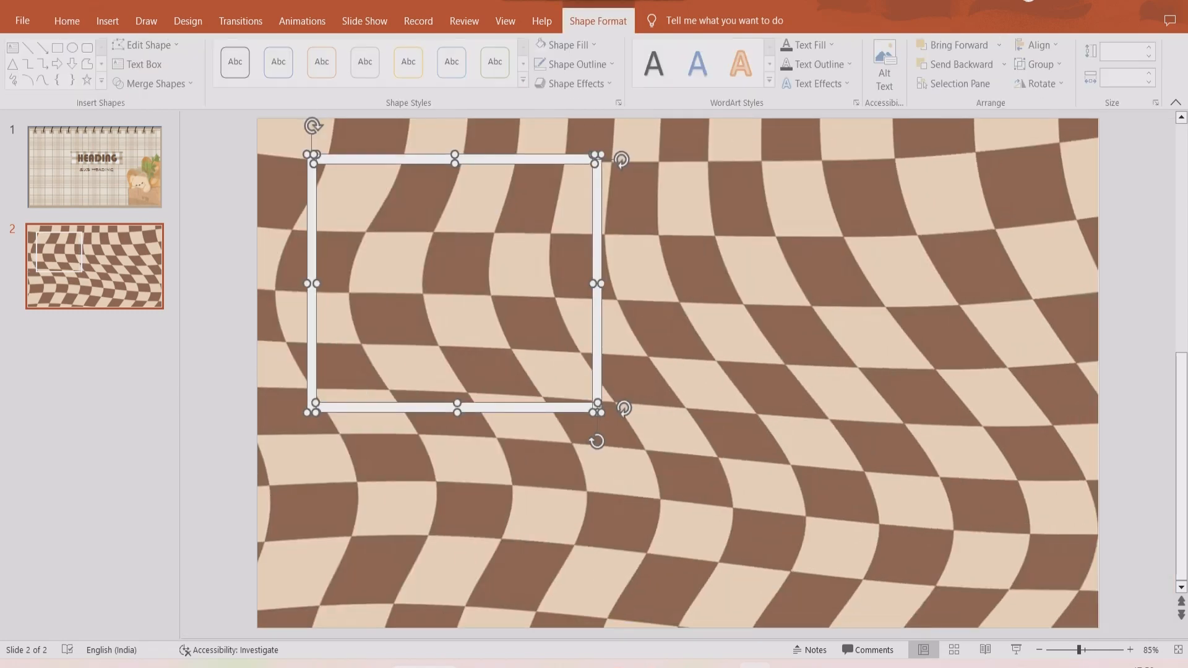
click(157, 83)
drag(307, 412, 310, 439)
- Draw a thin rectangle about 0.2 cm high and 12.76 cm wide across the frame's upper part as the title bar divider
click(95, 266)
click(108, 21)
click(277, 60)
click(1065, 52)
click(245, 65)
click(298, 122)
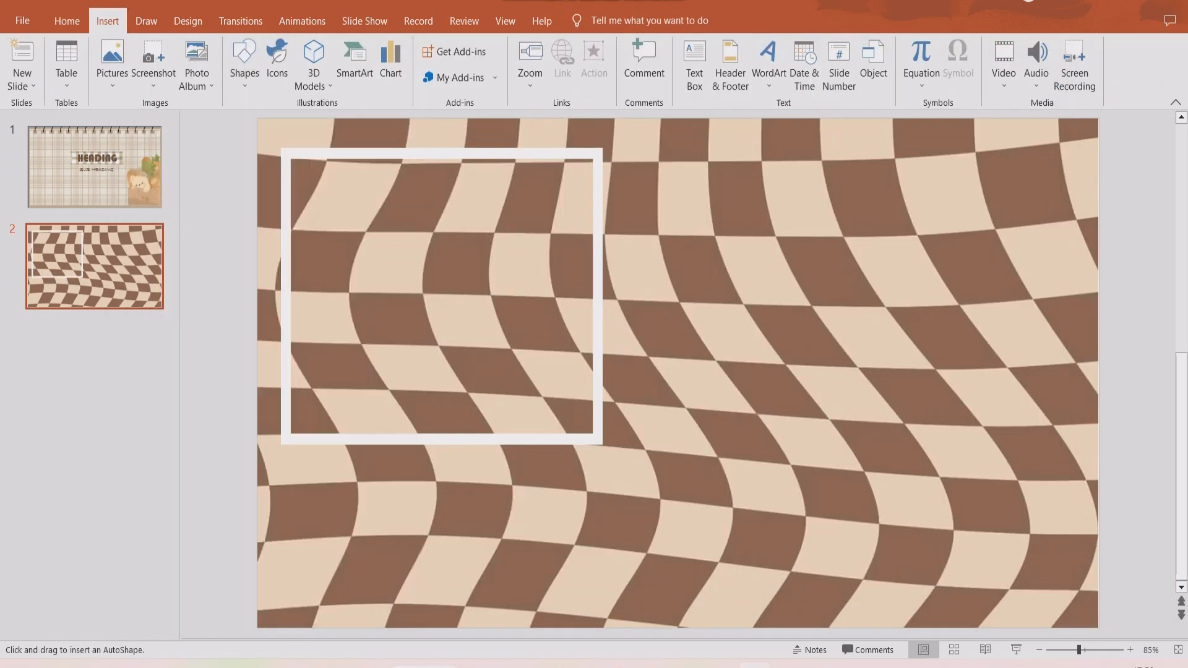
click(244, 65)
click(283, 123)
drag(286, 179, 603, 187)
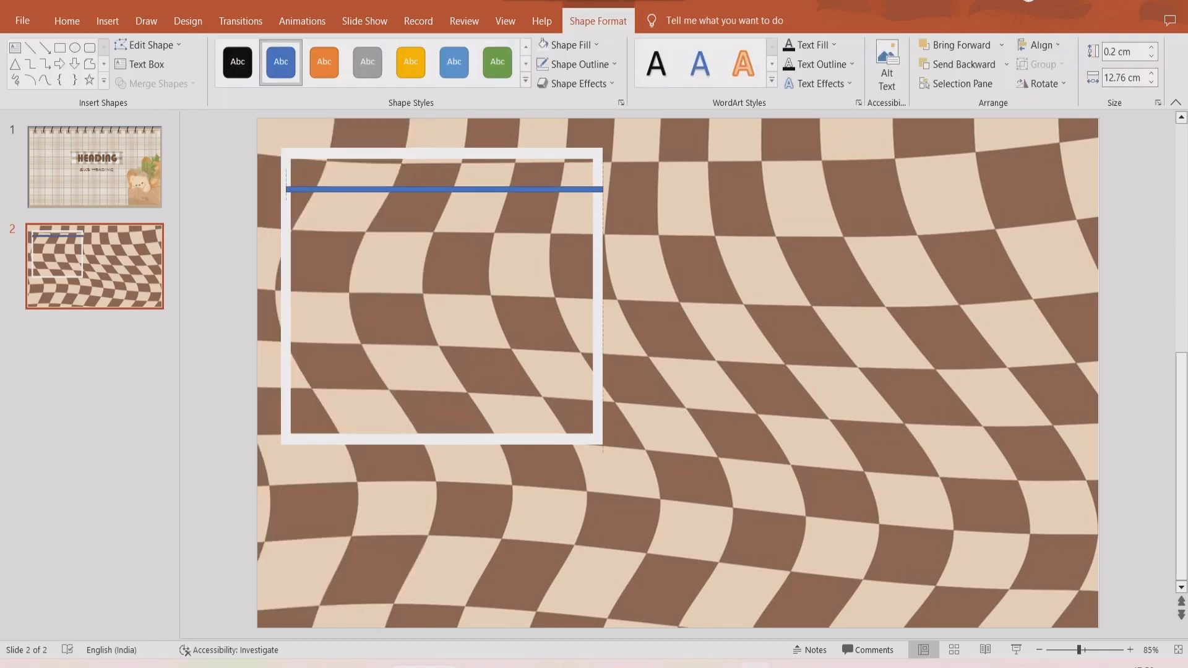
- Give the thin title bar divider a white fill and a white outline
click(547, 145)
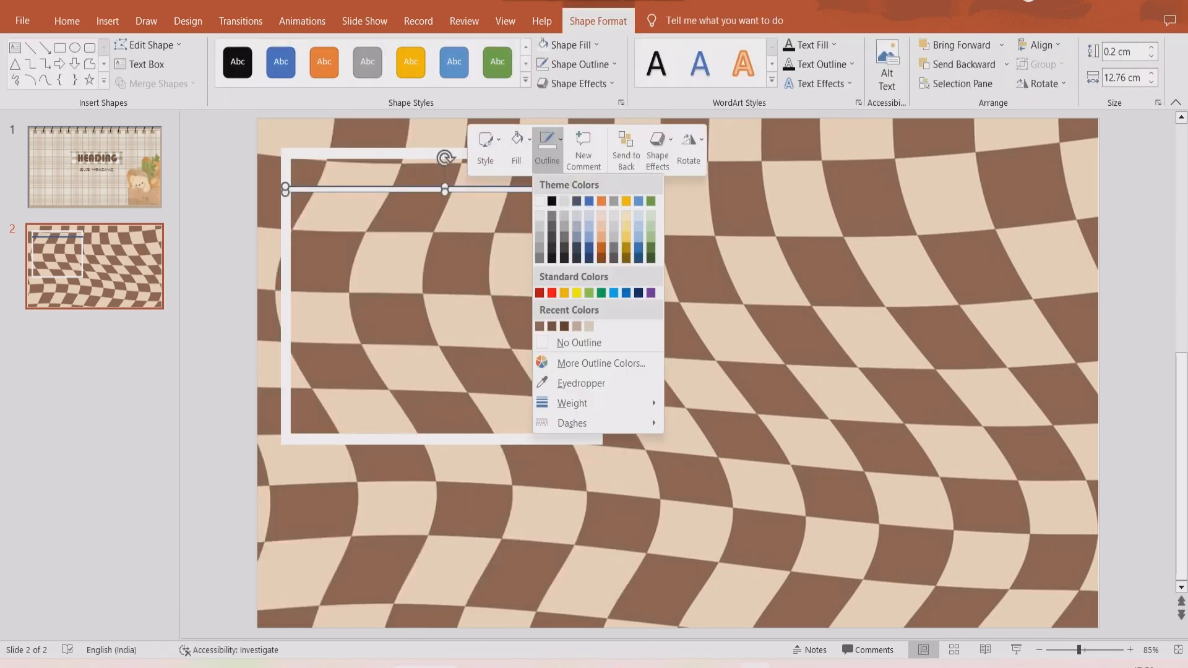
click(540, 204)
click(668, 259)
- Draw window buttons at the title bar's right end: a 0.13 × 0.6 cm dash, a 0.5 × 0.6 cm rectangle and a multiplication sign
click(107, 21)
click(244, 65)
click(298, 123)
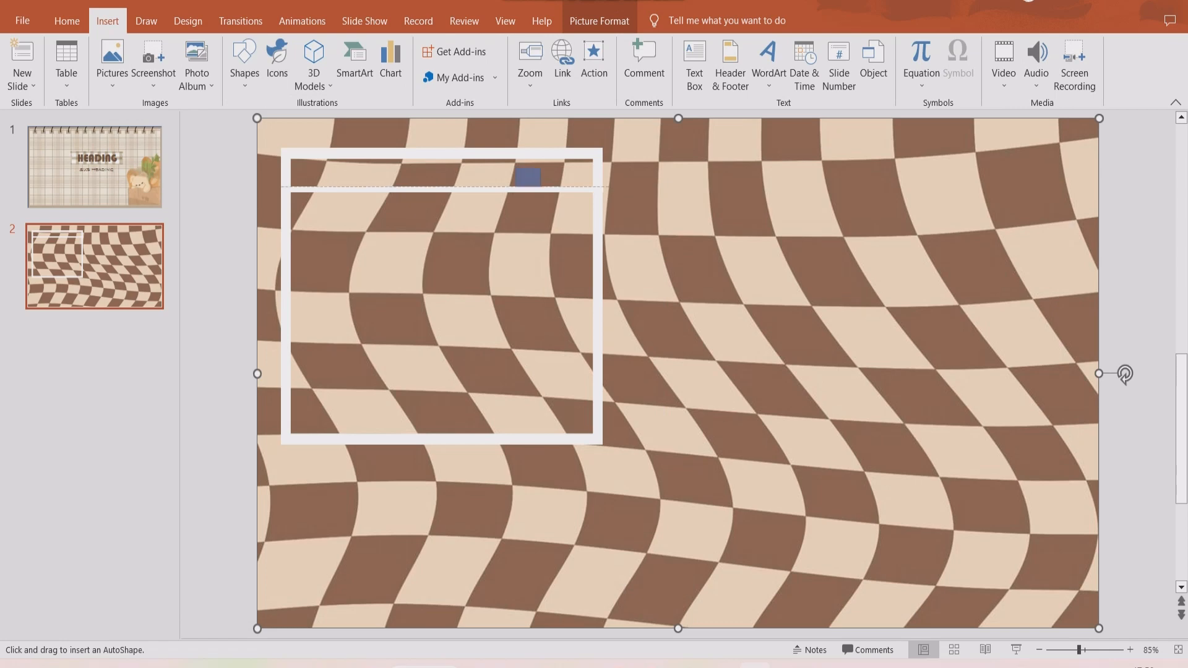
mouse_move(568, 168)
mouse_down()
mouse_move(582, 181)
mouse_move(563, 177)
mouse_up()
click(107, 21)
click(244, 65)
click(234, 144)
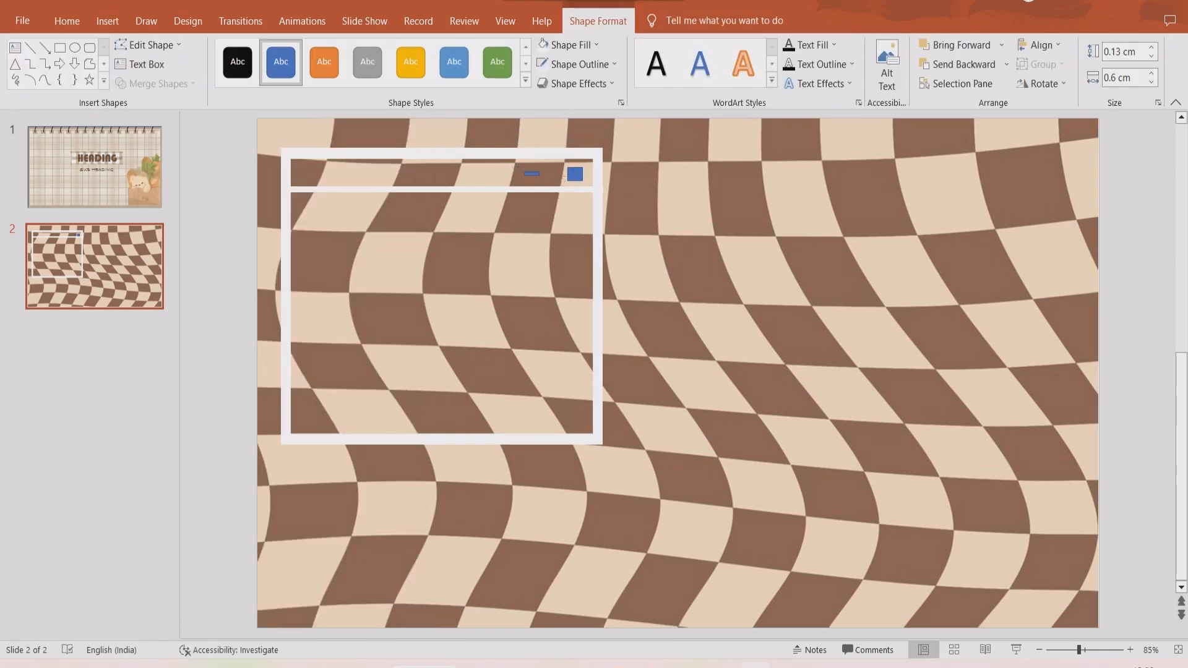
click(104, 81)
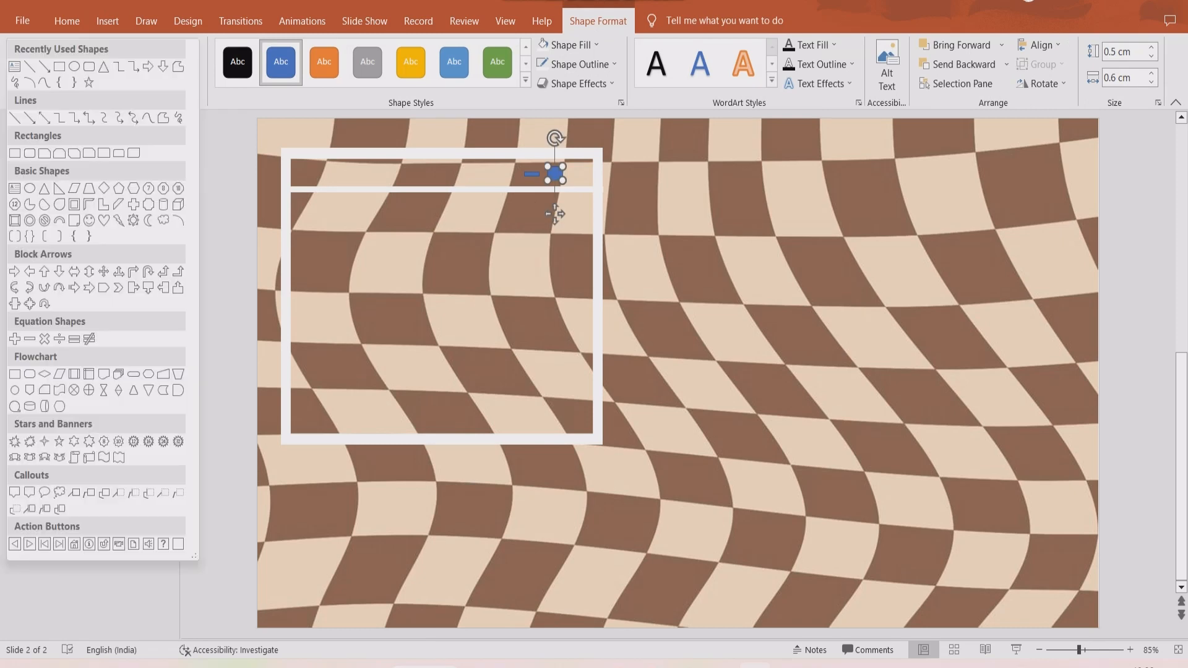
click(44, 338)
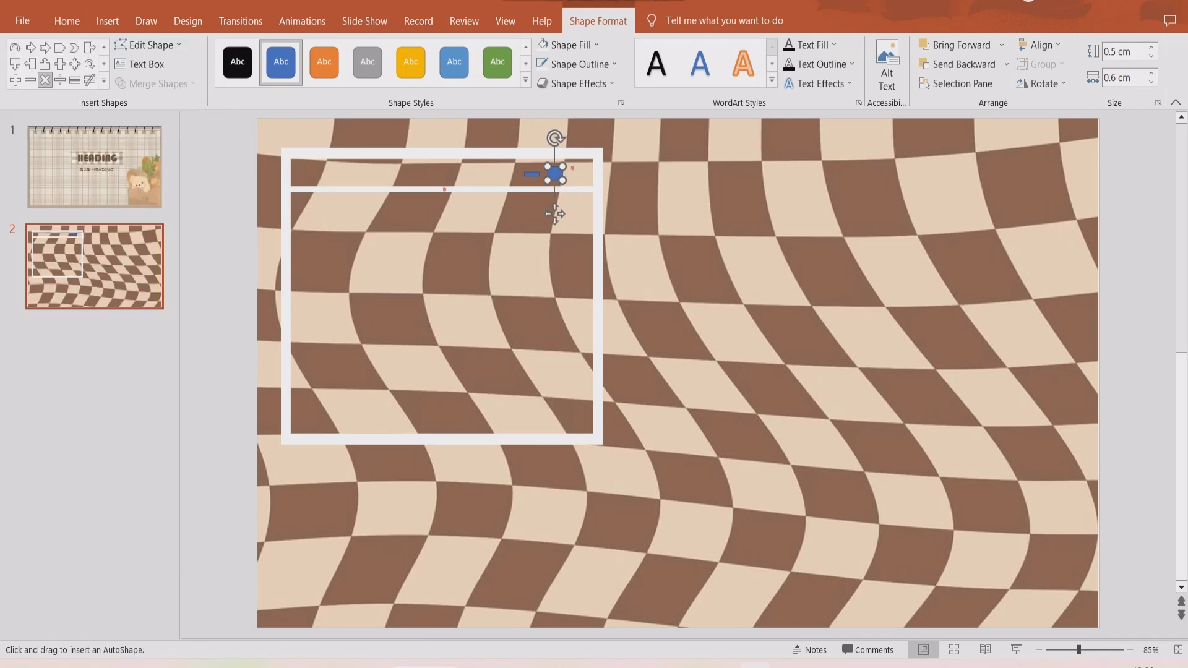
- Fill the small rectangular window button with white and remove its outline
click(556, 174)
right_click(558, 174)
click(644, 132)
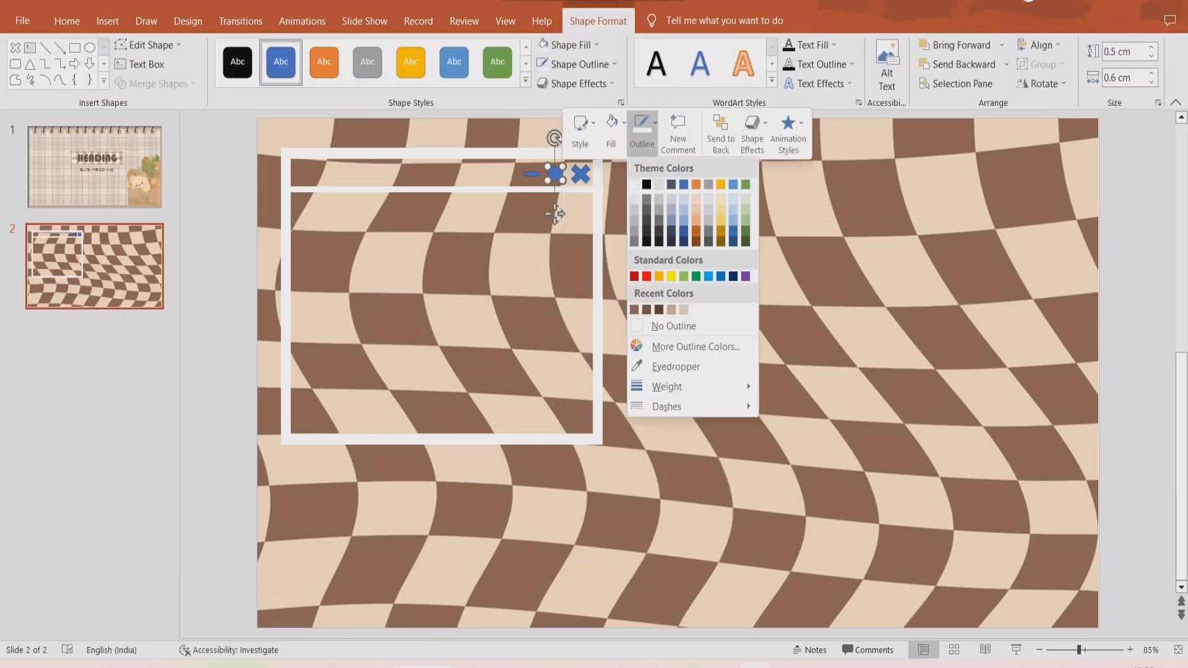
click(675, 326)
click(611, 132)
click(626, 185)
click(743, 278)
- Fill the dash-shaped window button with white and remove its outline
click(531, 174)
right_click(531, 175)
click(581, 132)
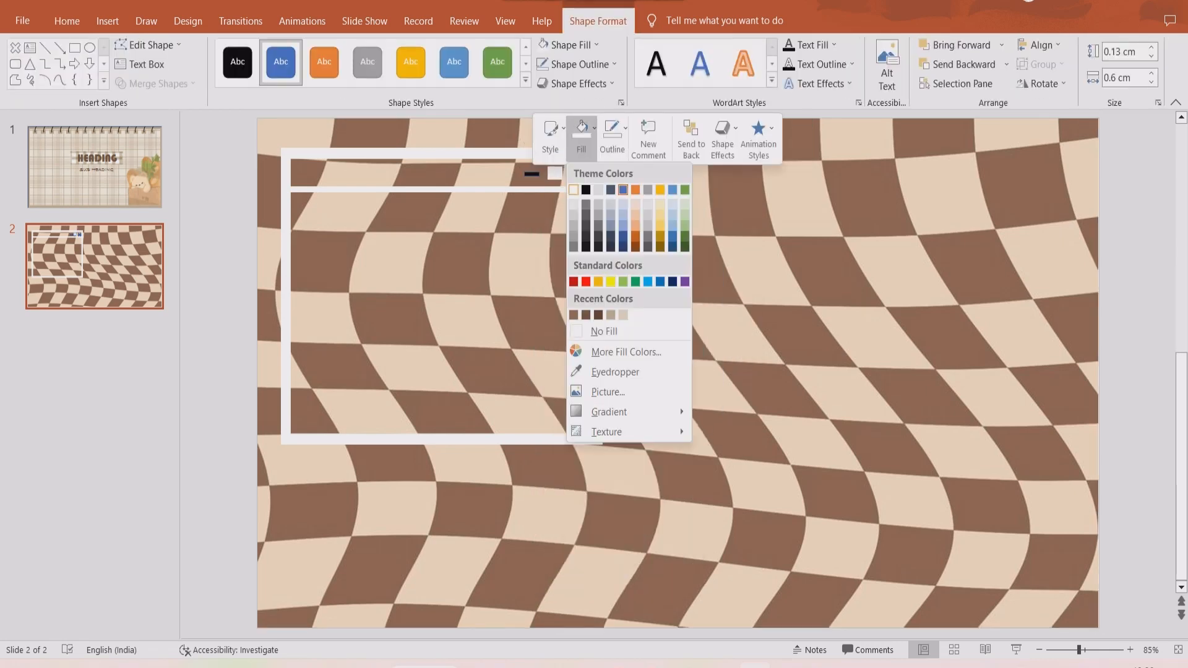
click(577, 188)
click(612, 133)
click(645, 331)
- Fill the multiplication-sign window button with white and remove its outline
right_click(582, 176)
click(632, 132)
click(623, 186)
click(663, 132)
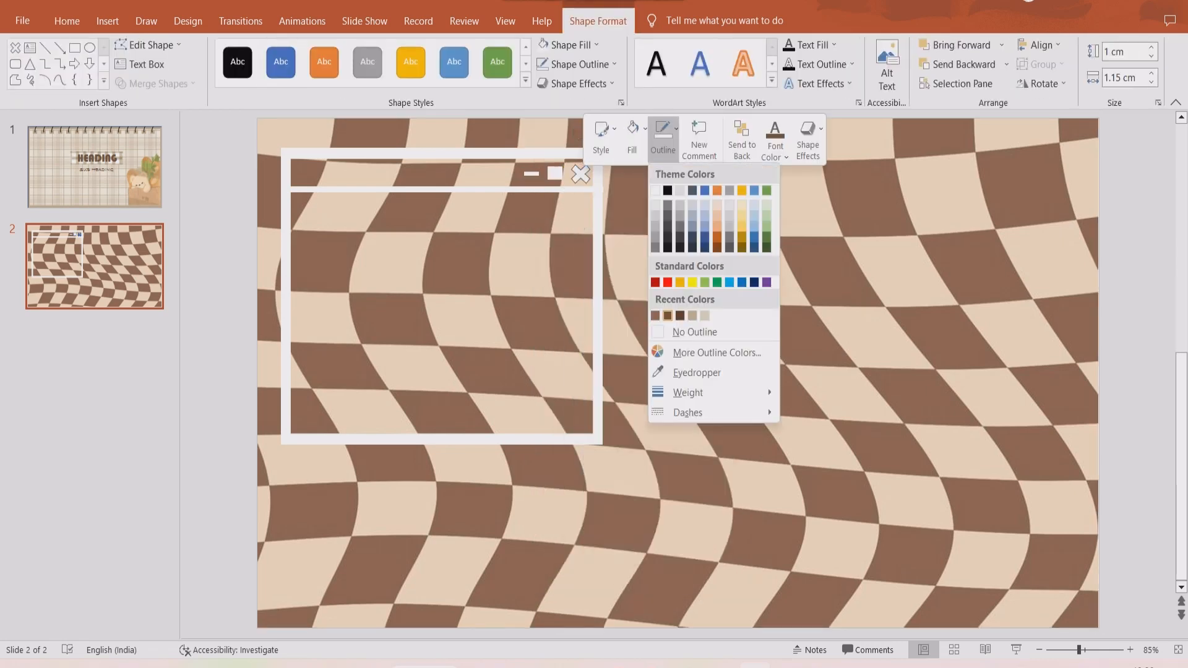
click(671, 331)
click(742, 278)
click(580, 174)
right_click(581, 176)
click(632, 132)
click(624, 185)
key(Escape)
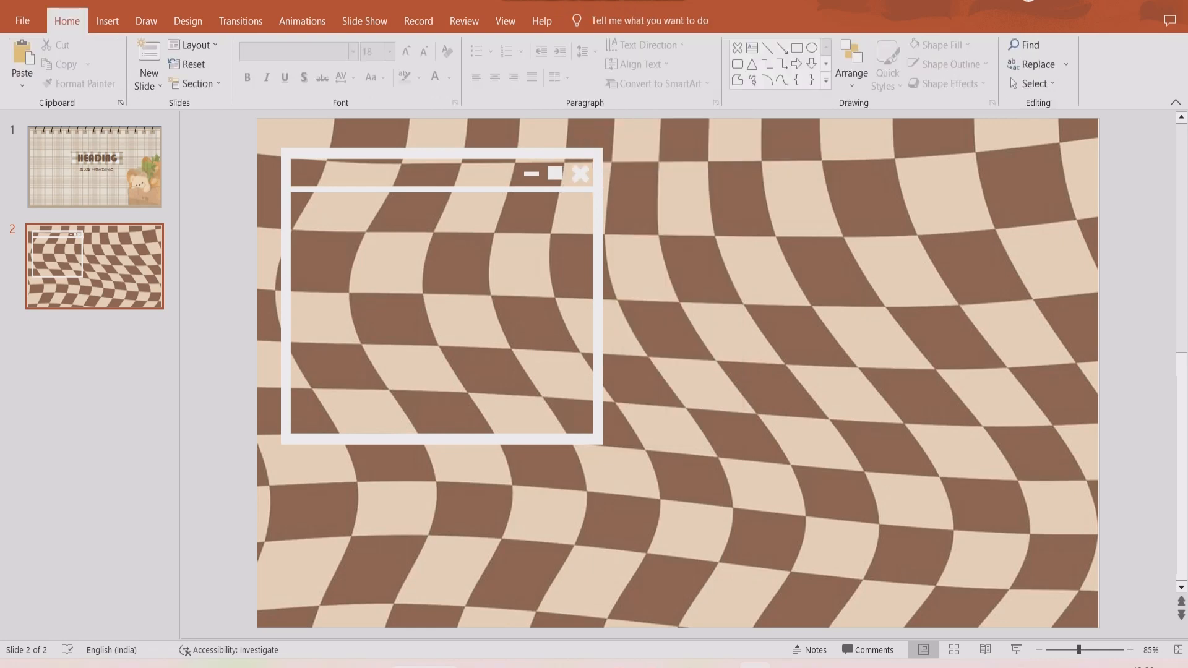
- Draw a rectangle about 11.11 cm high and 12.96 cm wide covering the whole window frame
click(107, 21)
click(244, 62)
click(239, 128)
drag(281, 147, 603, 447)
- Fill the rectangle with the tan swatch from slide 1's colour palette and send it behind the window frame
right_click(431, 240)
click(479, 198)
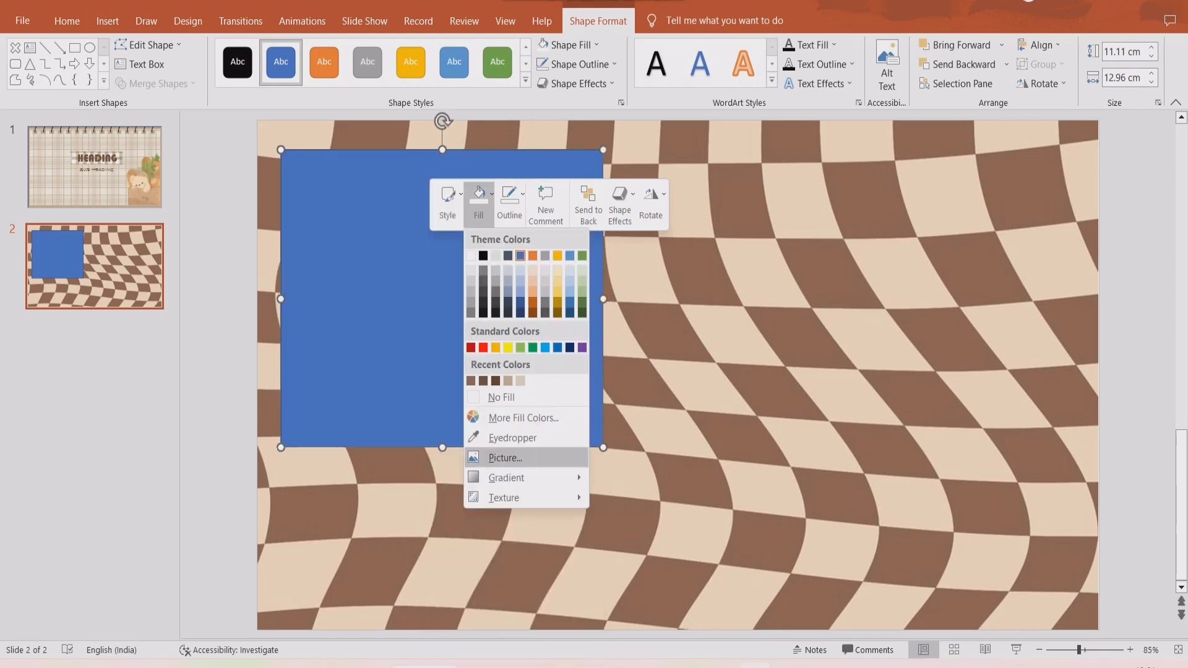
click(94, 167)
click(94, 166)
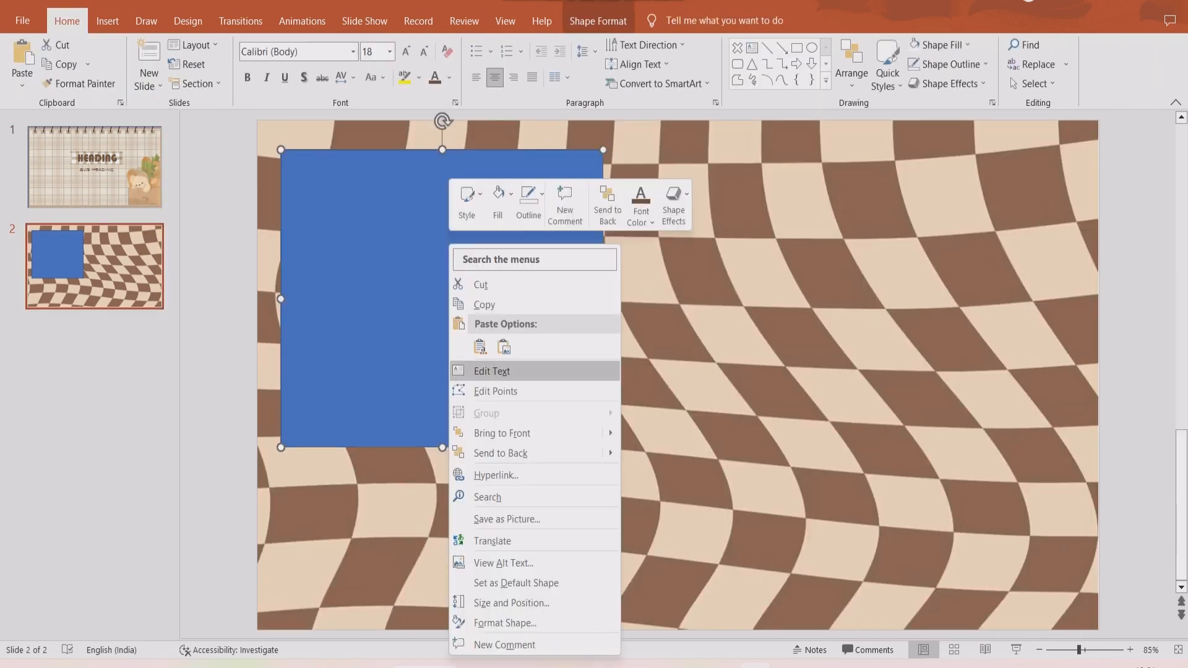
click(531, 197)
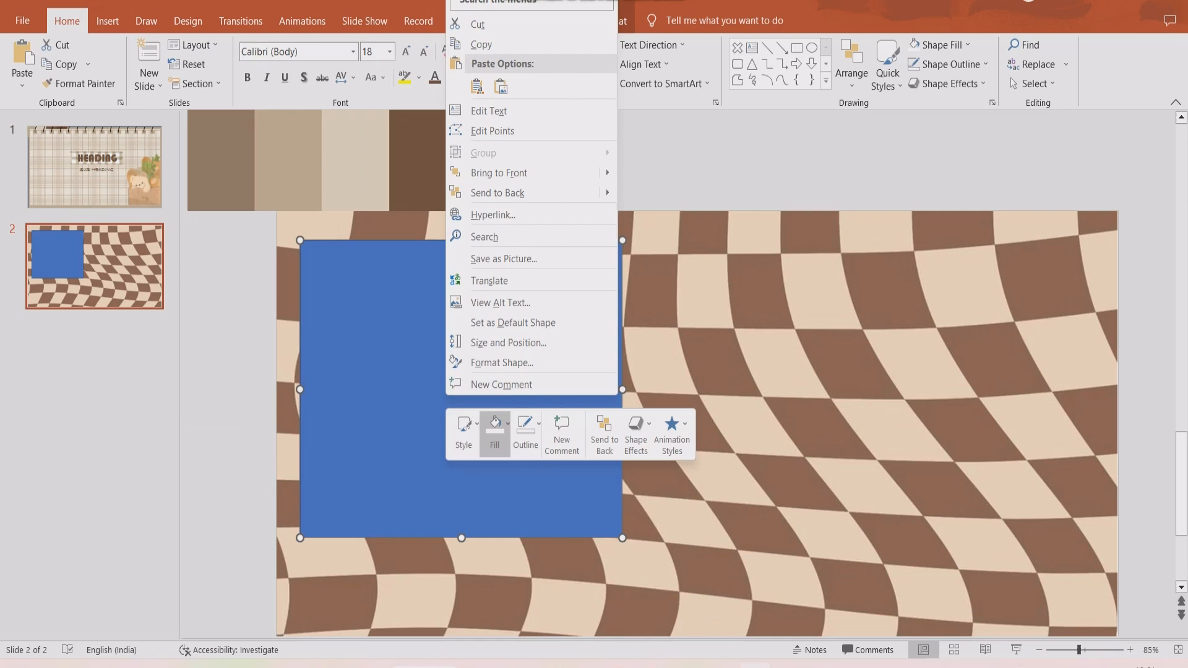
click(494, 433)
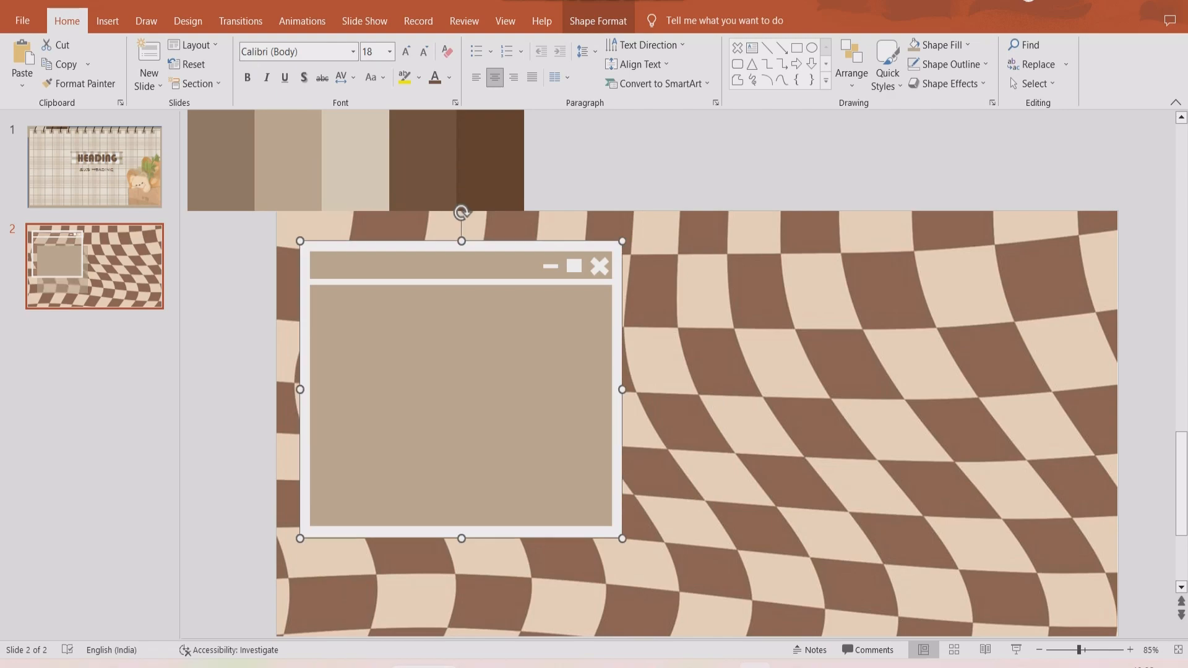
click(356, 162)
scroll(356, 162, down, 2)
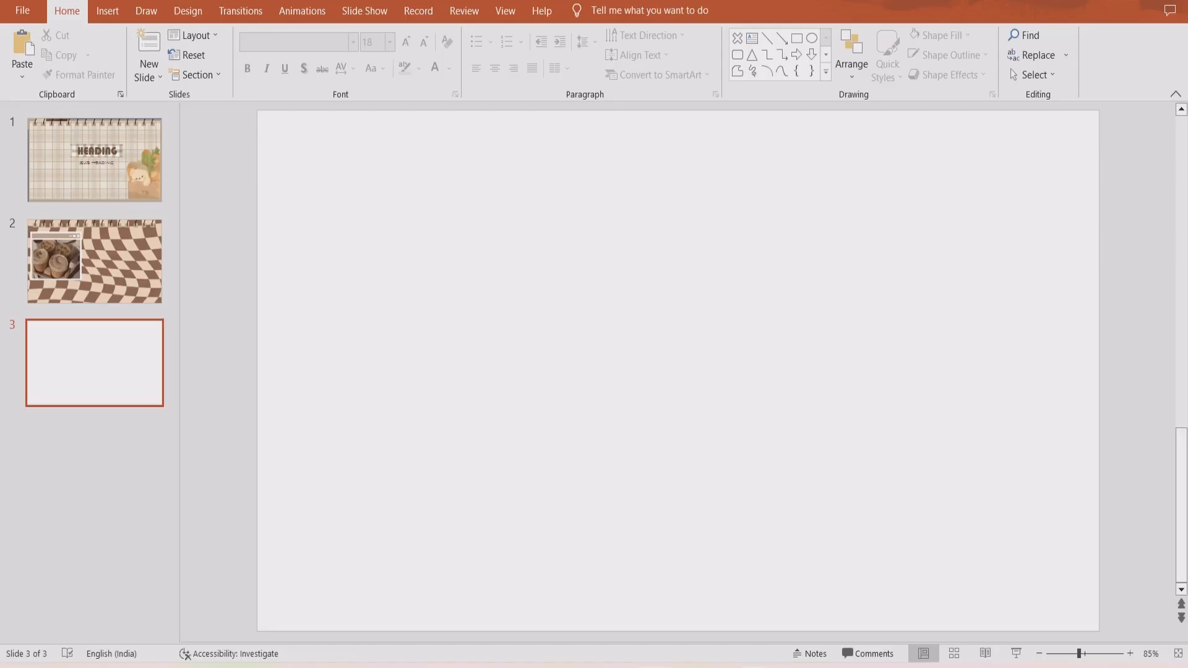
- Paste the brown abstract-shapes background picture on slide 3 and copy the notebook spiral rings there from slide 1
key(ctrl+v)
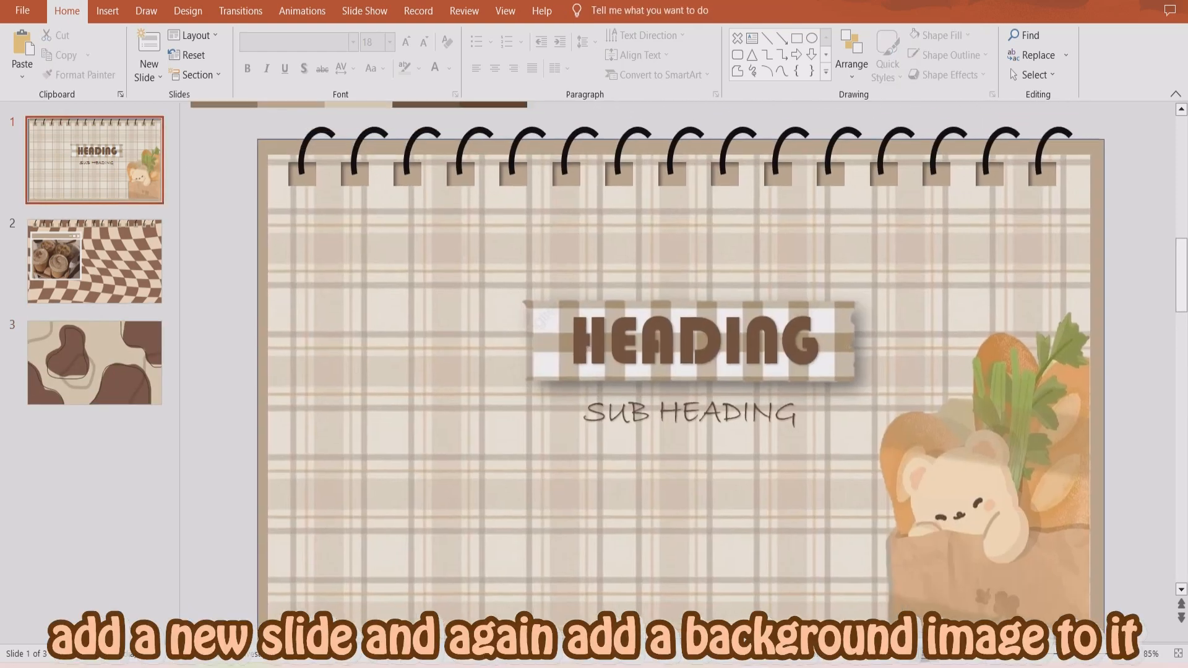
click(618, 160)
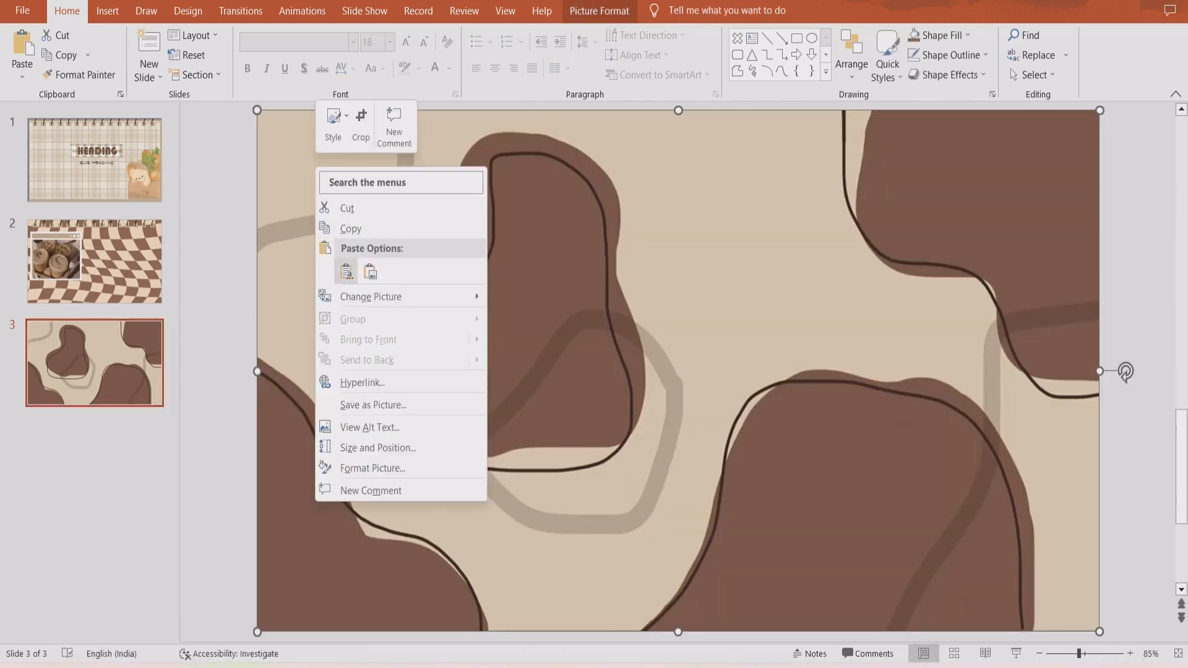
click(402, 274)
- Paste the white bear illustration onto slide 3
right_click(428, 286)
click(484, 420)
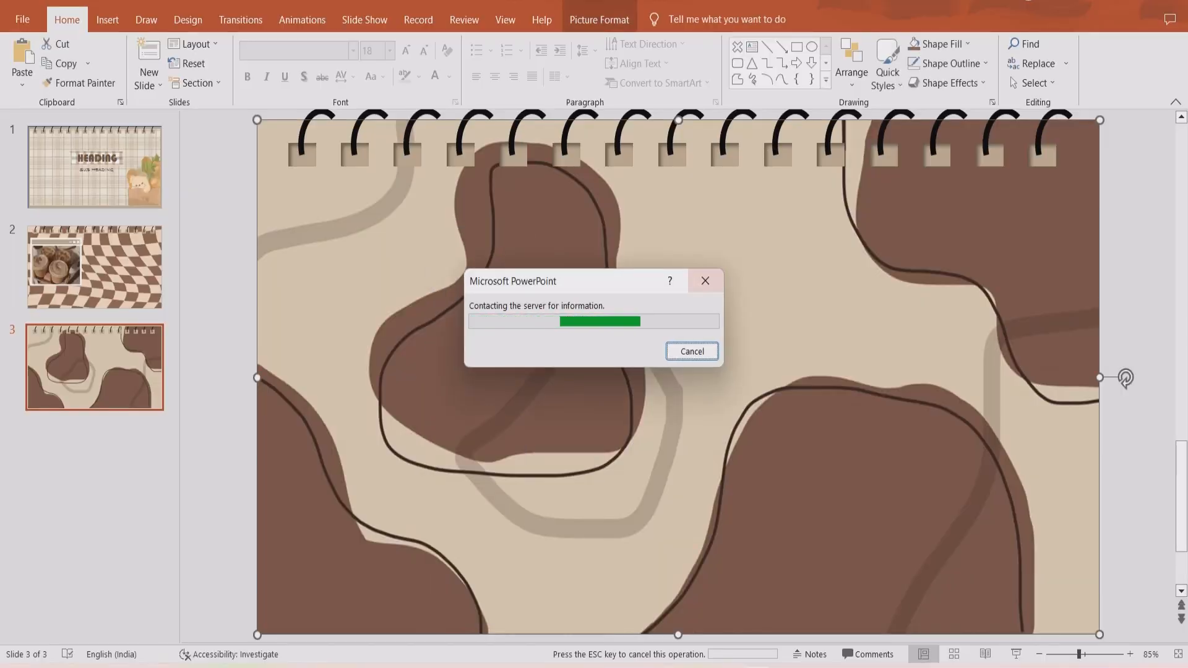
right_click(619, 382)
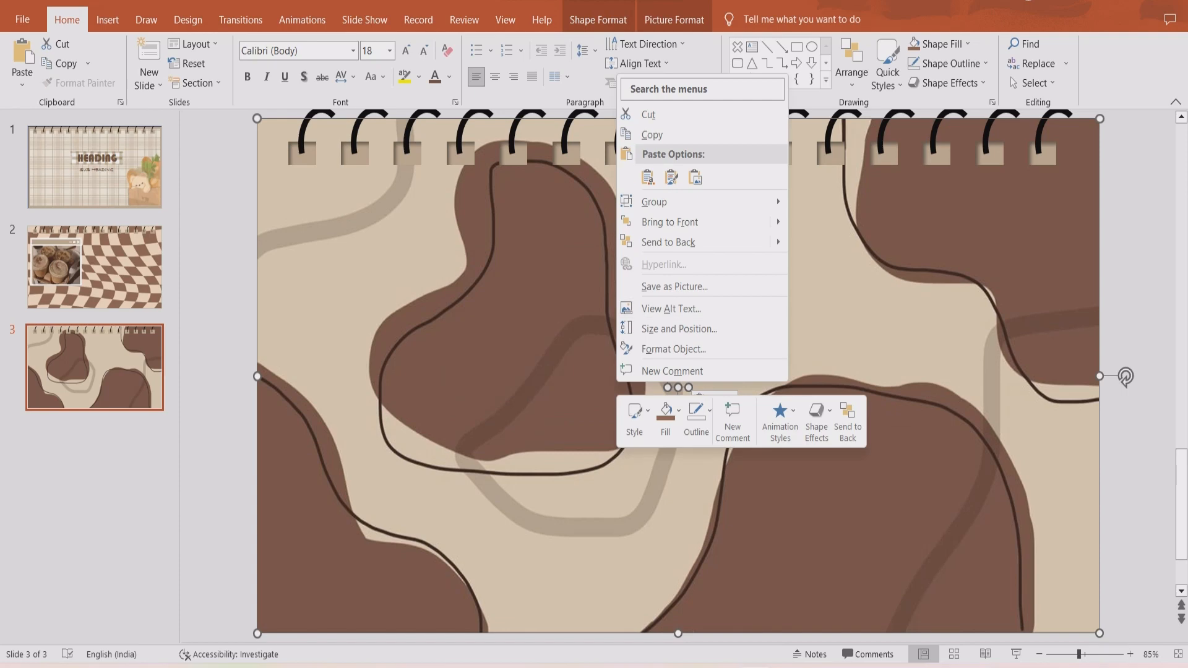
key(ctrl+v)
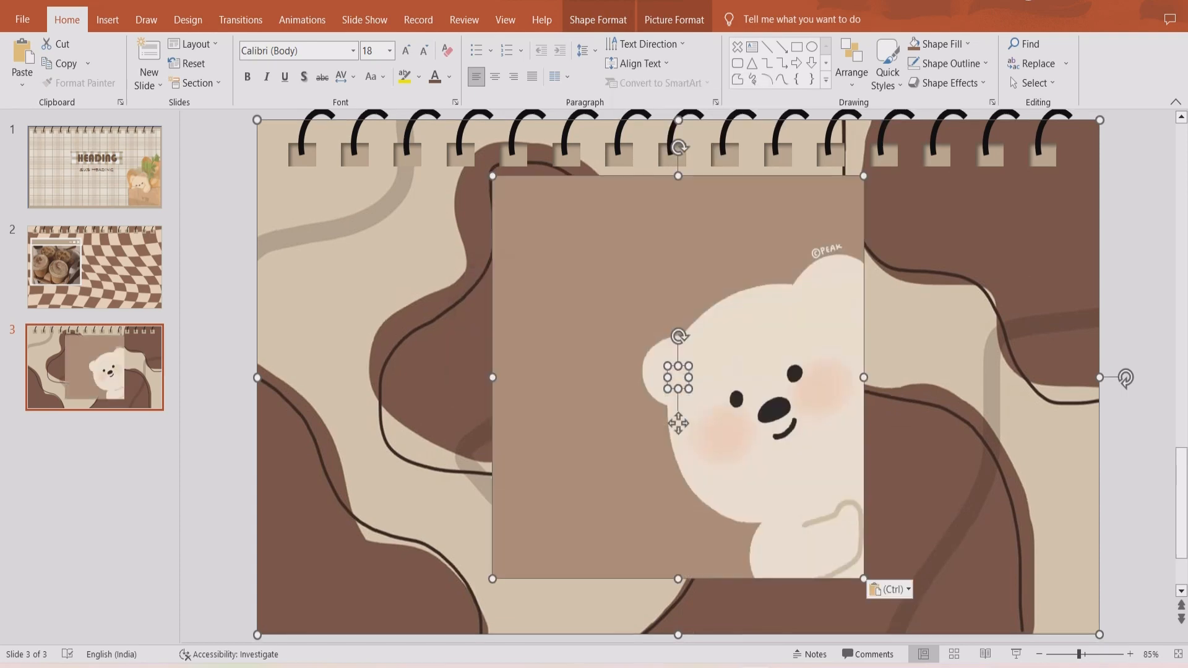
- Remove the bear picture's background and place the bear at the slide's lower-right corner, peeking in from the edge
click(31, 62)
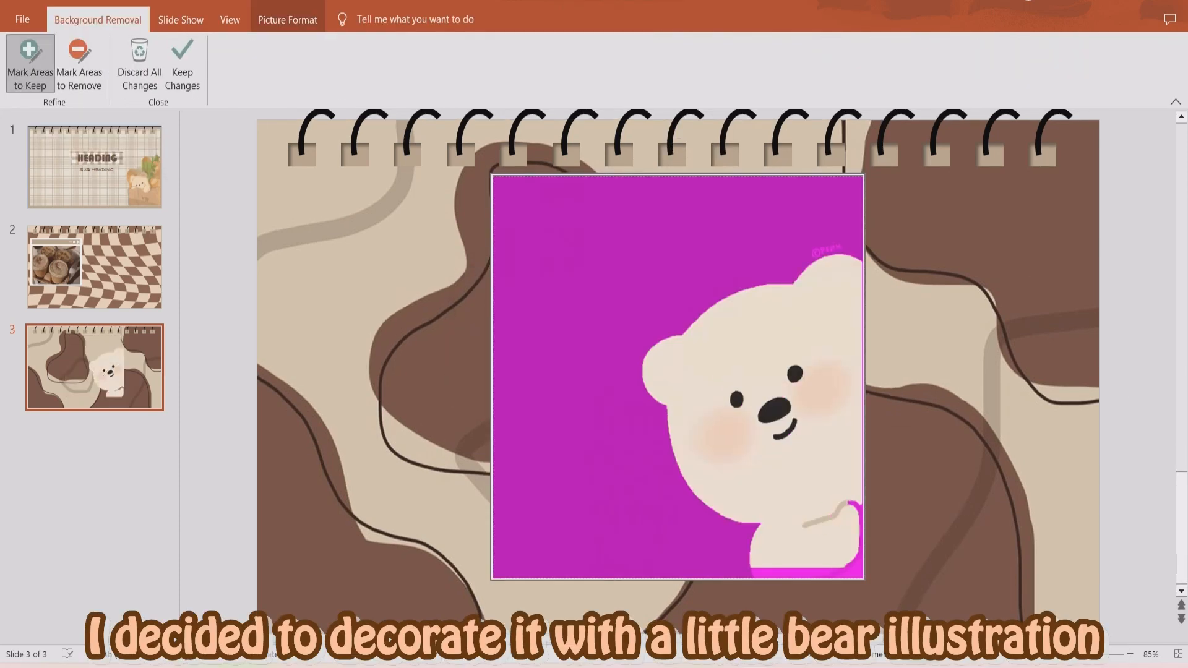
click(182, 62)
click(1025, 62)
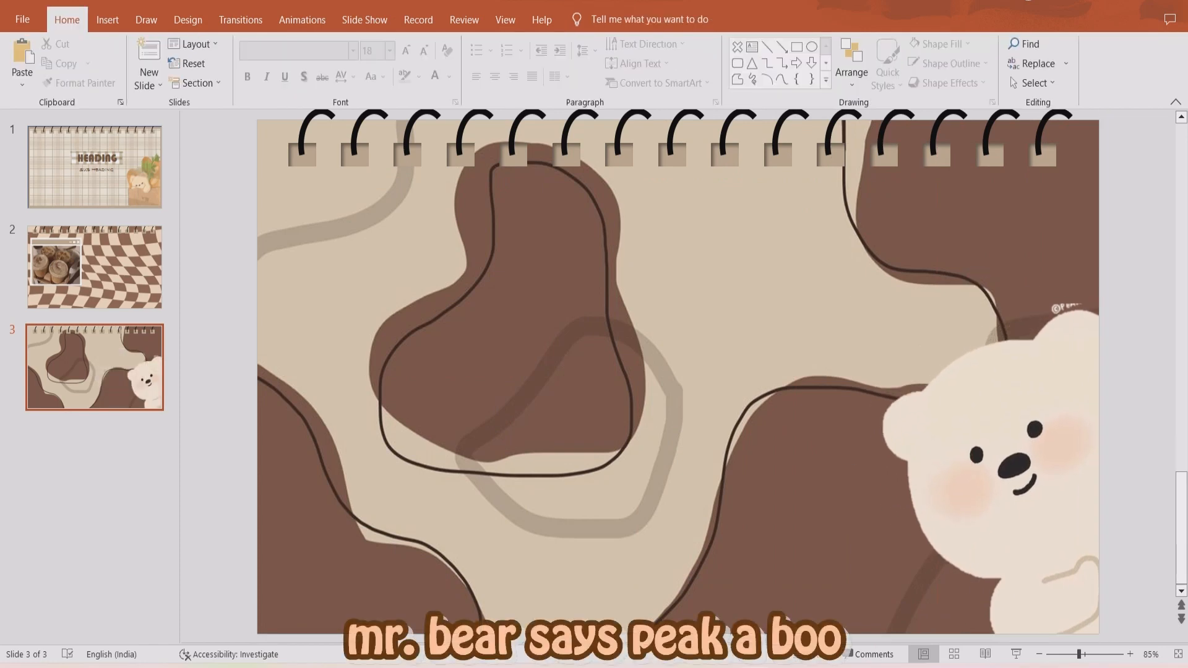
click(989, 457)
drag(990, 457, 980, 446)
key(Escape)
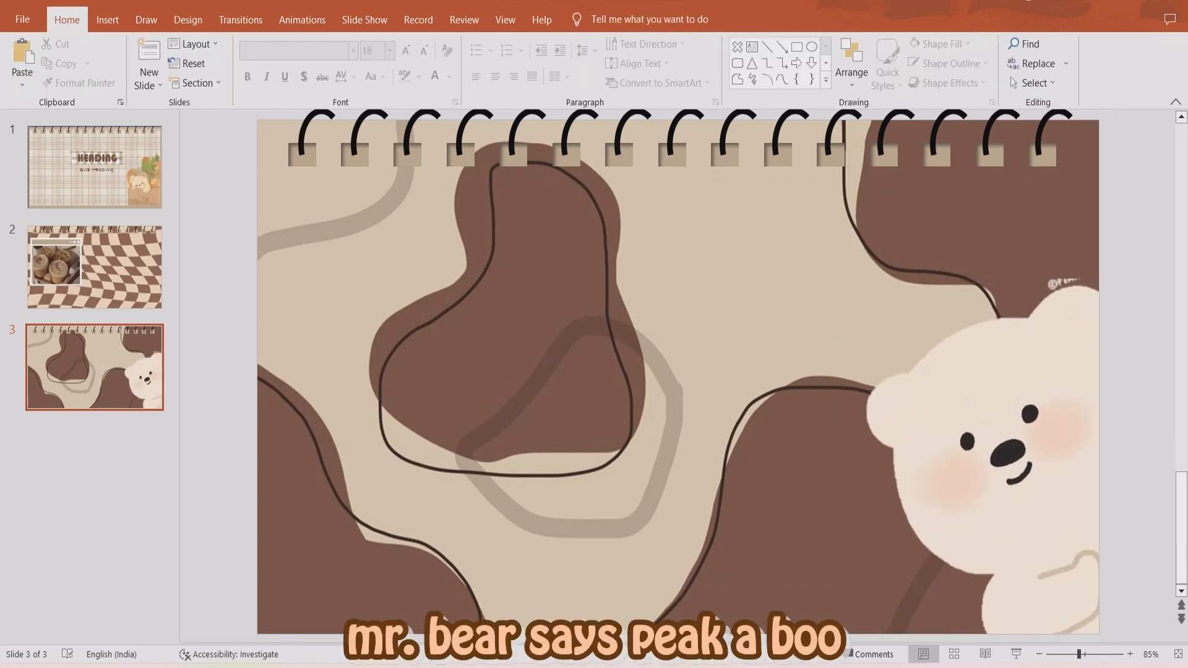
- Draw a rounded rectangle of about 21.24 × 15.02 cm on slide 3, covering the area between the rings and the bear
click(107, 19)
click(245, 62)
click(295, 112)
click(245, 61)
click(296, 112)
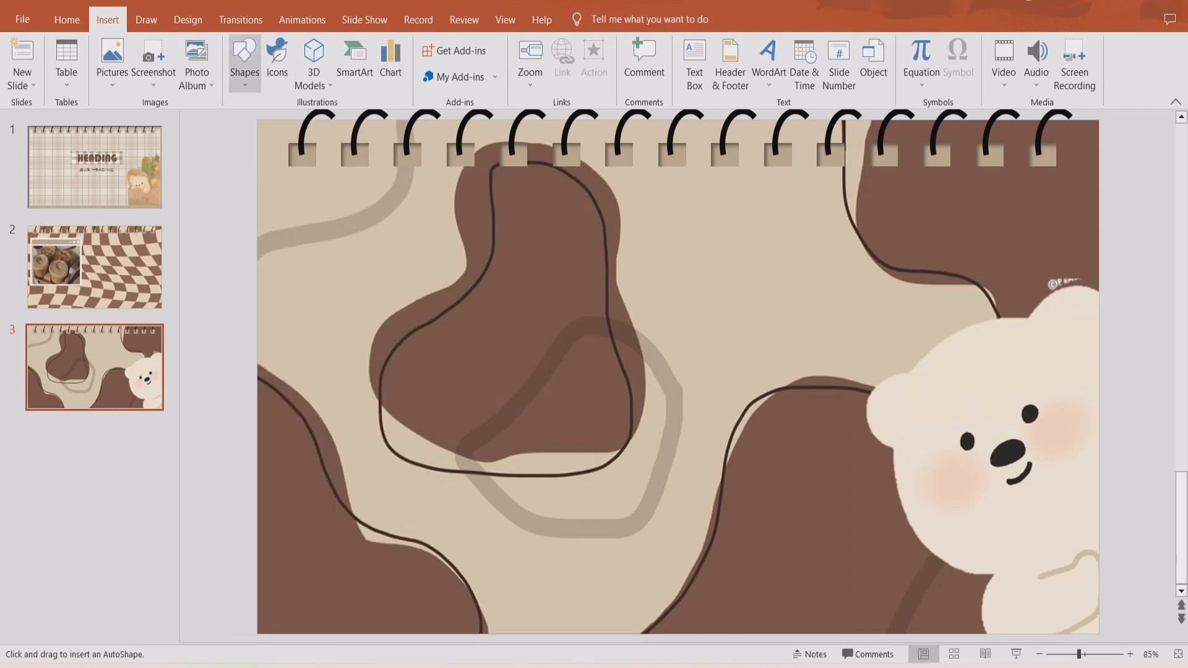
drag(288, 196, 816, 601)
right_click(552, 493)
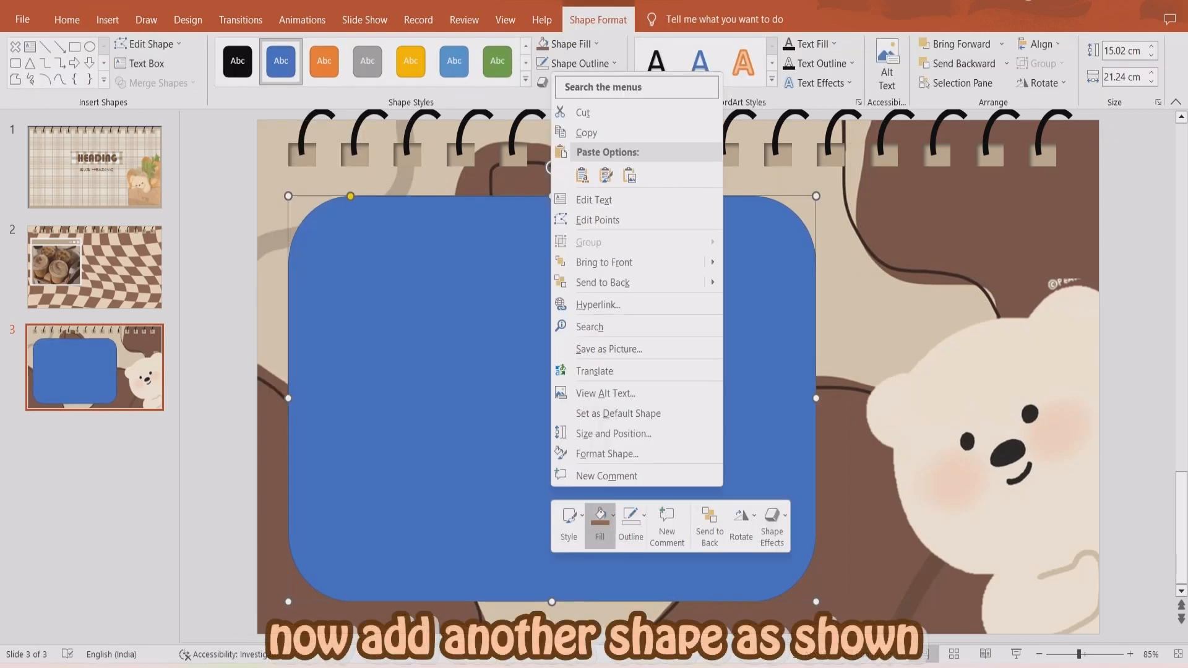
key(Escape)
- Add the brown colour palette beside slide 3 and fill the rounded rectangle with its medium-brown swatch
scroll(544, 350, up, 3)
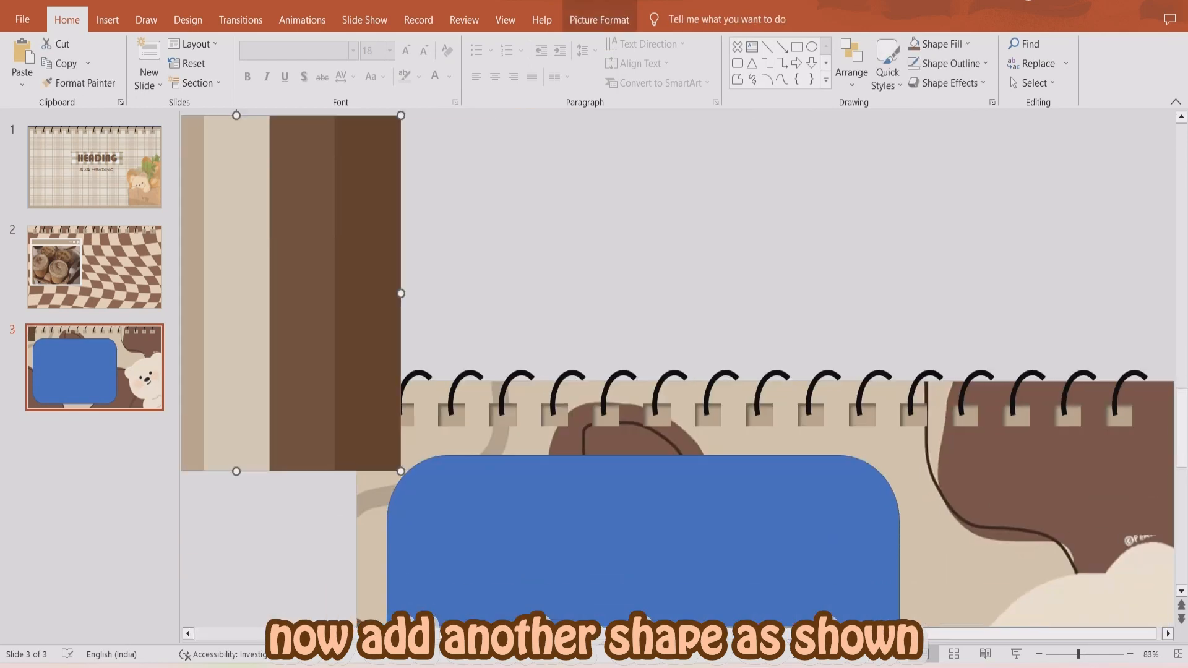
scroll(680, 371, down, 5)
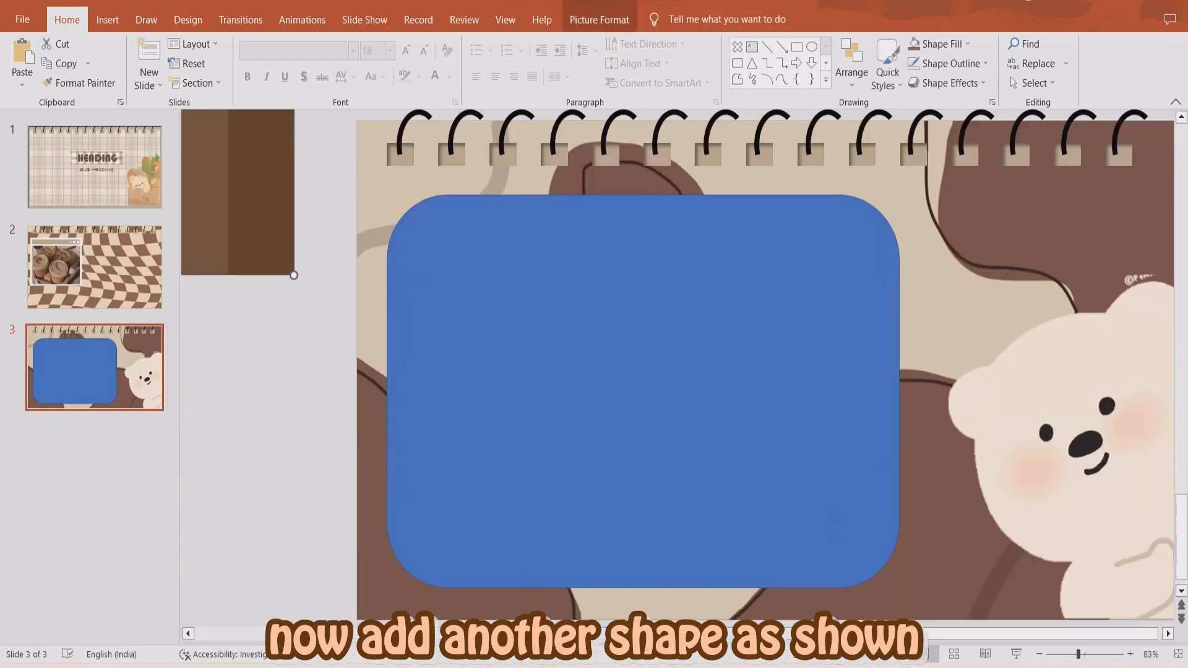
right_click(520, 242)
click(567, 196)
click(588, 438)
click(220, 179)
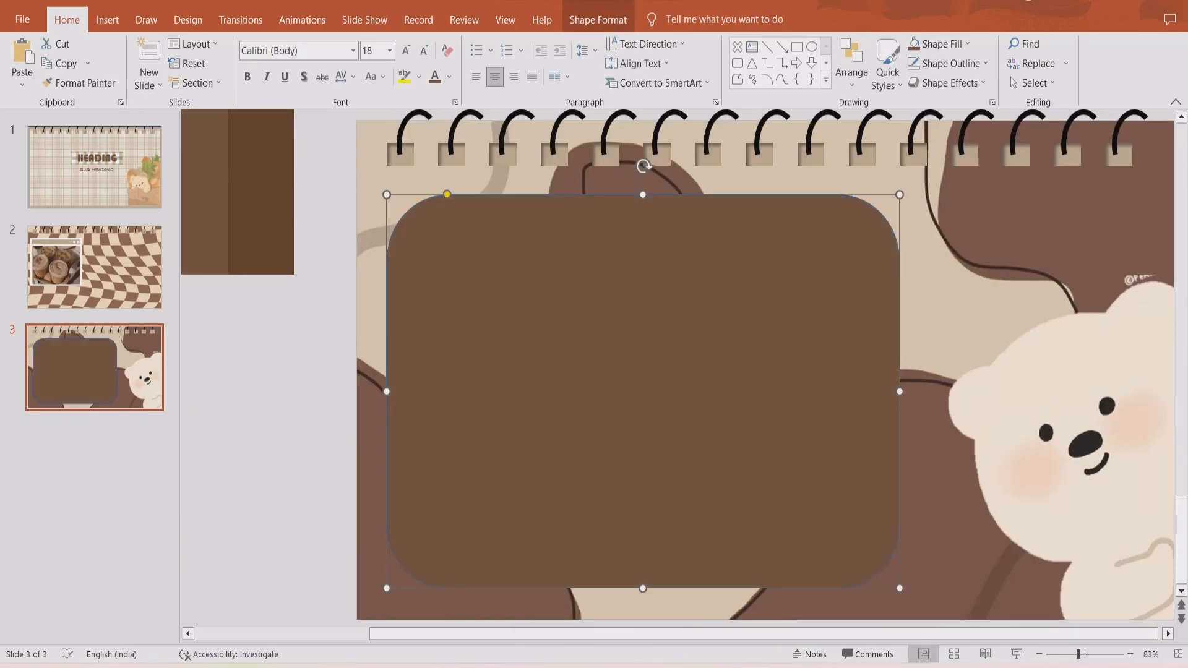
- Try the palette's light beige swatch as the rounded rectangle's fill and return it to the medium brown
right_click(513, 240)
click(595, 197)
click(587, 435)
click(234, 190)
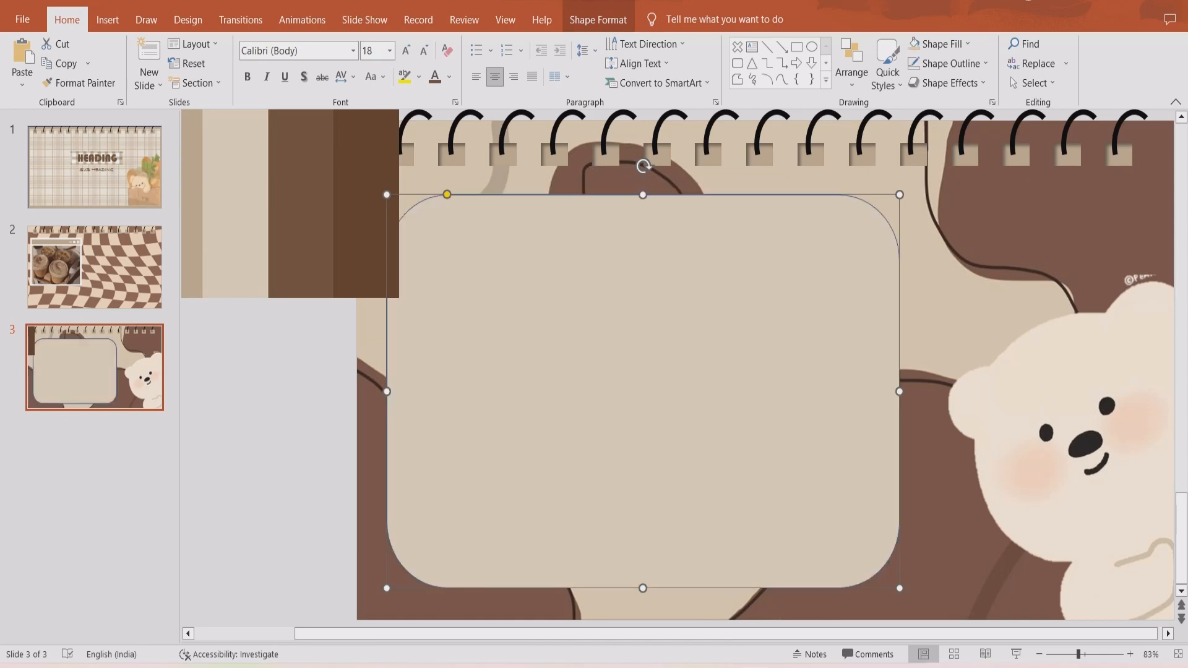
right_click(547, 243)
click(595, 196)
click(588, 434)
click(300, 168)
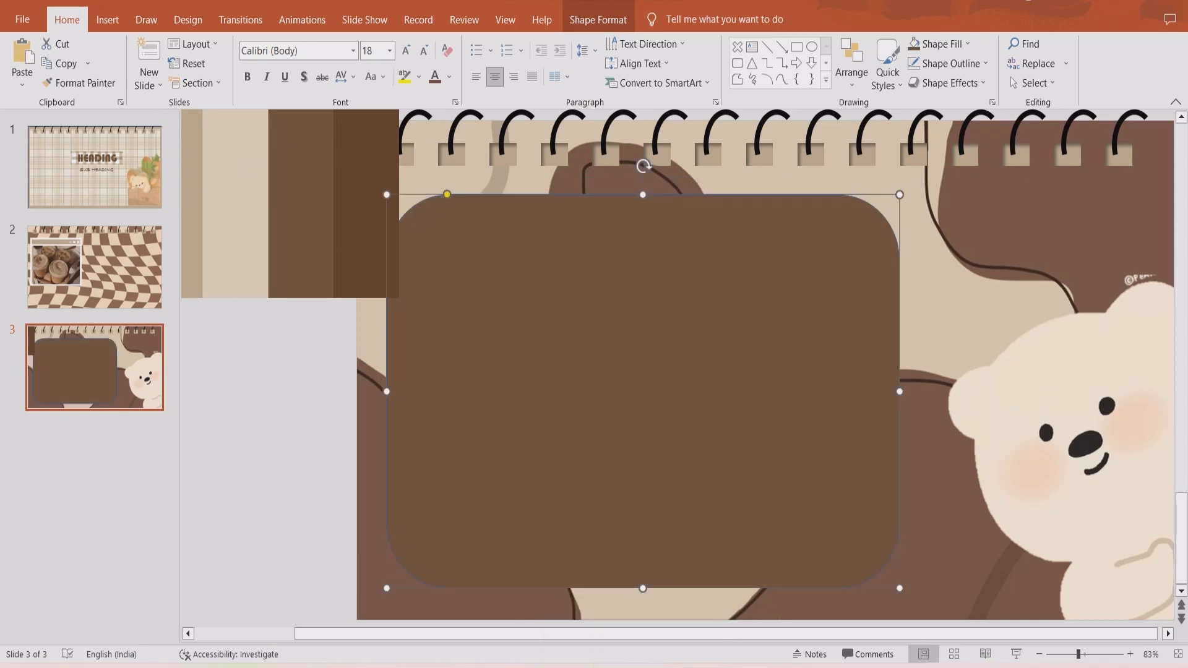
- Draw a second rounded rectangle of about 21.24 × 15.02 cm, offset slightly to the right, and bring the brown one in front of it
drag(301, 178, 216, 170)
click(108, 19)
click(245, 62)
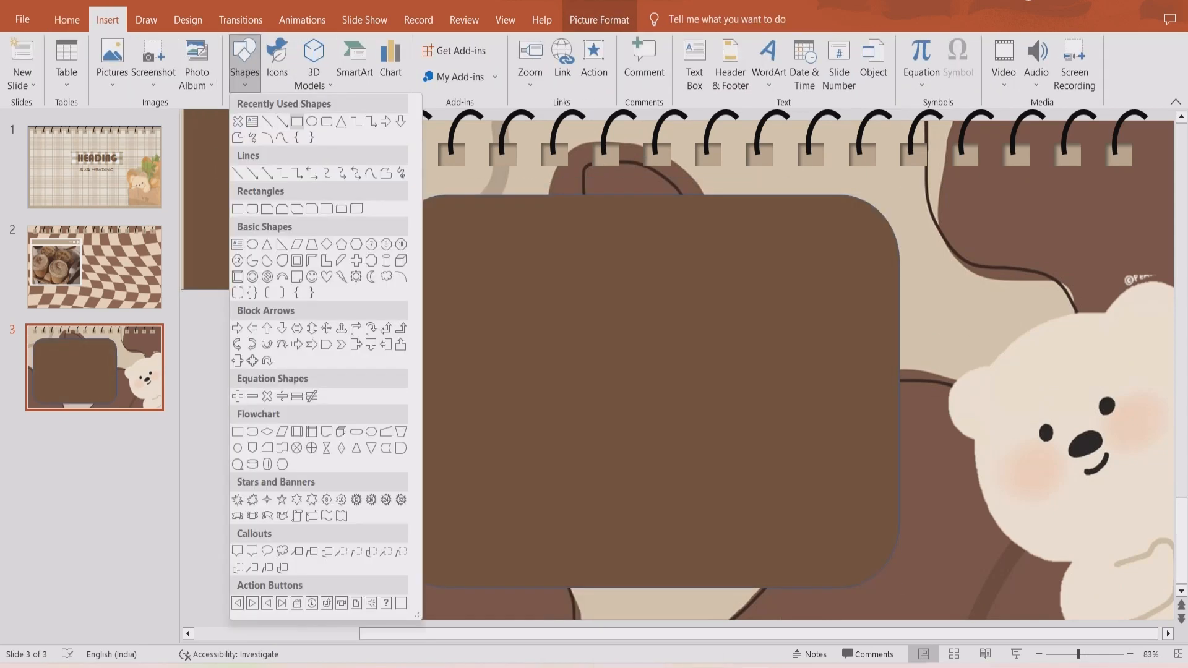
click(326, 121)
mouse_move(427, 181)
mouse_down()
mouse_move(467, 196)
mouse_move(934, 609)
mouse_up()
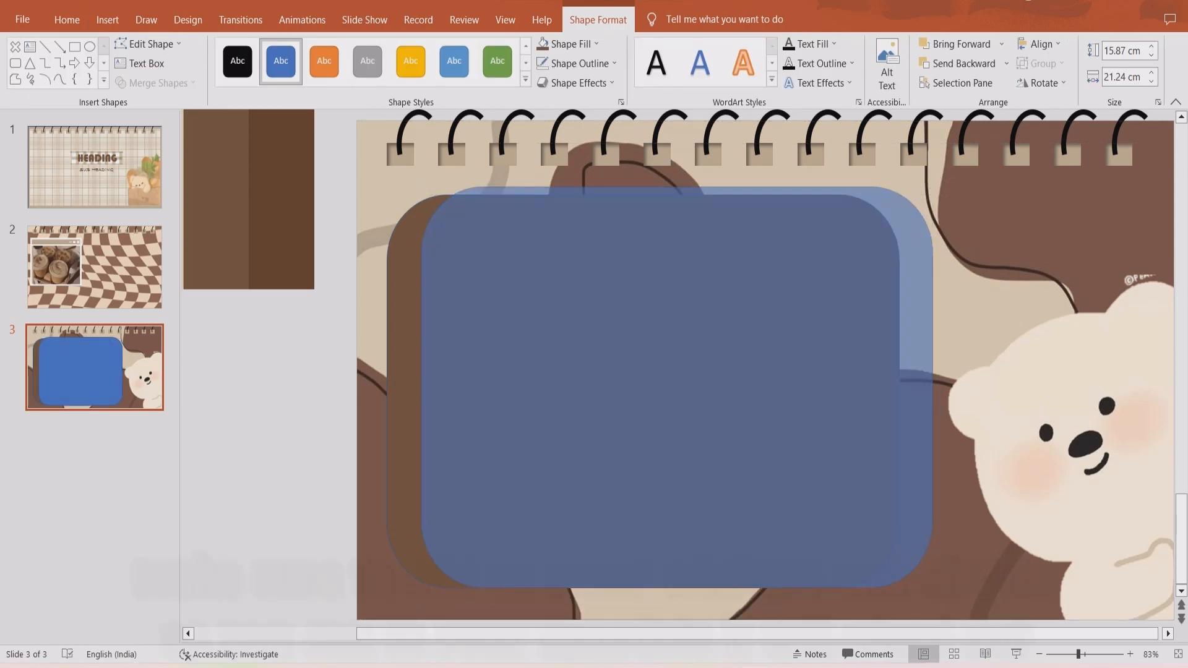
right_click(394, 234)
click(438, 455)
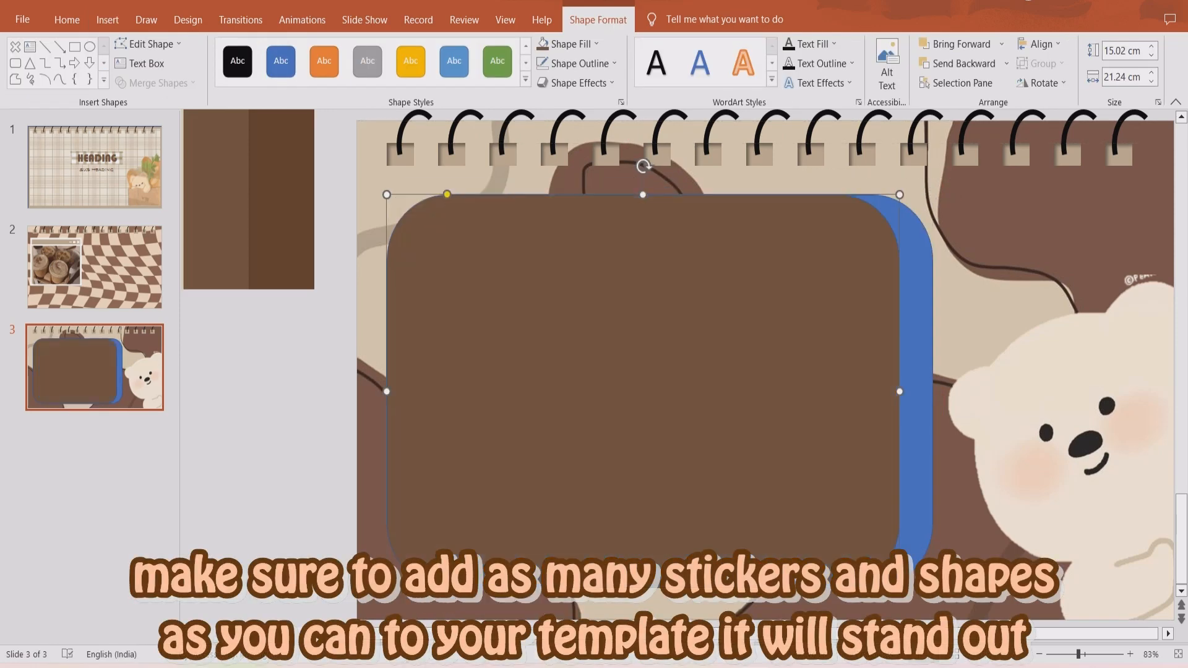
- Fill the rear rounded rectangle with the cream colour sampled from the bear
right_click(916, 241)
click(996, 199)
click(990, 438)
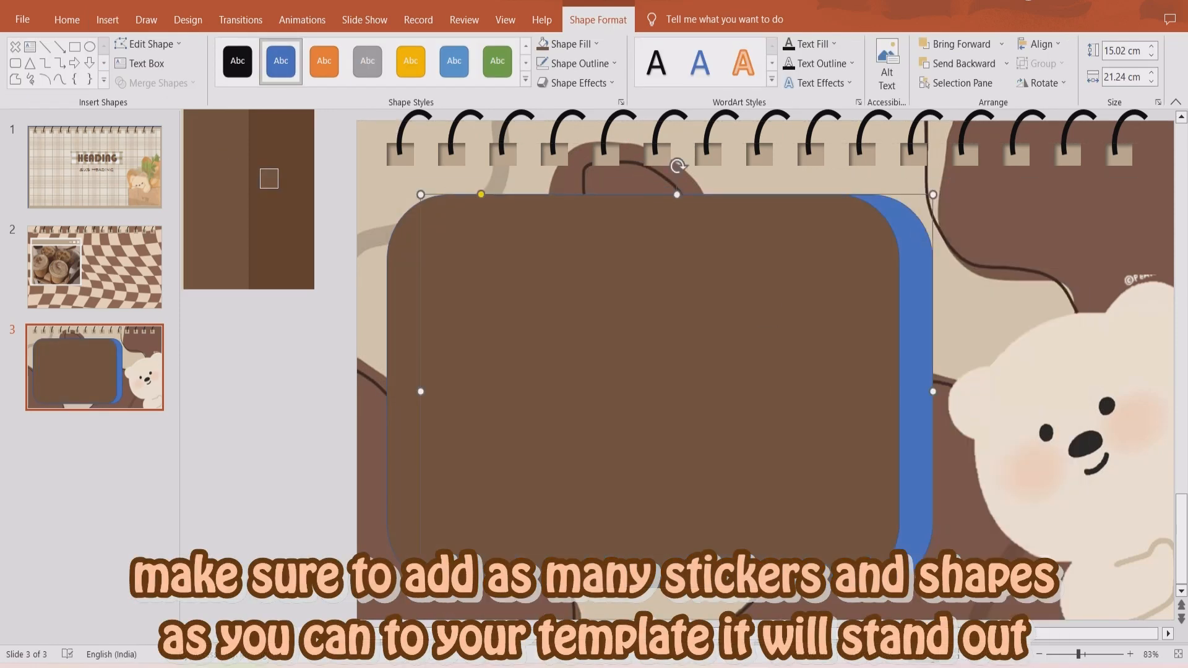
click(1063, 354)
scroll(1063, 354, down, 3)
scroll(767, 395, up, 2)
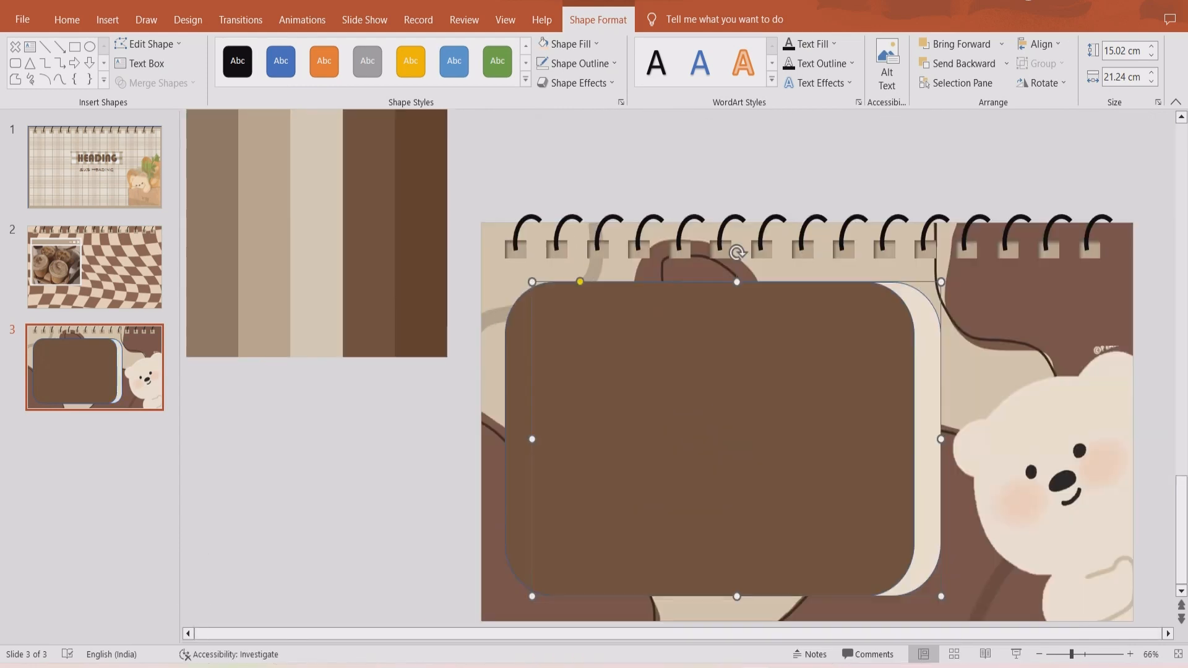
- Move the colour palette above slide 3 and shrink both rounded rectangles from their lower-right corners
scroll(681, 396, down, 4)
drag(437, 309, 691, 217)
scroll(680, 371, up, 5)
scroll(681, 396, down, 3)
click(556, 390)
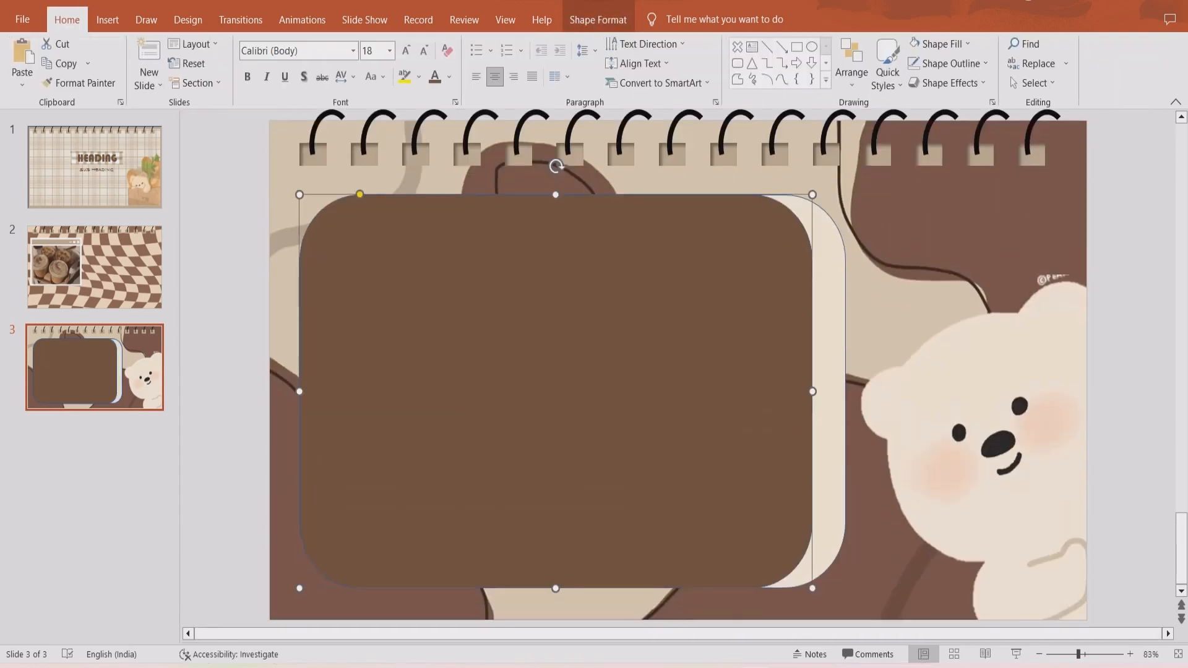
drag(812, 587, 737, 534)
click(792, 396)
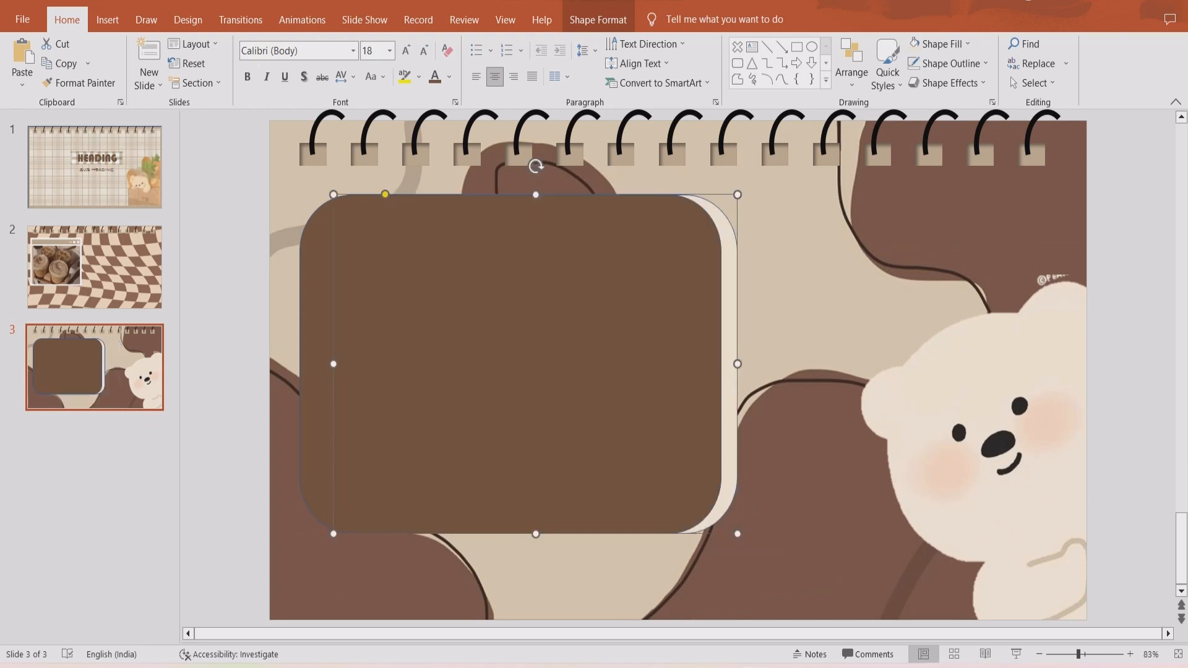
- Lengthen and realign both rounded rectangles so the cream one shows as a strip along the brown one's right edge
drag(737, 364, 774, 364)
click(619, 372)
drag(618, 372, 651, 372)
drag(543, 534, 572, 572)
click(765, 371)
drag(536, 386, 530, 386)
scroll(681, 371, up, 5)
scroll(680, 371, down, 5)
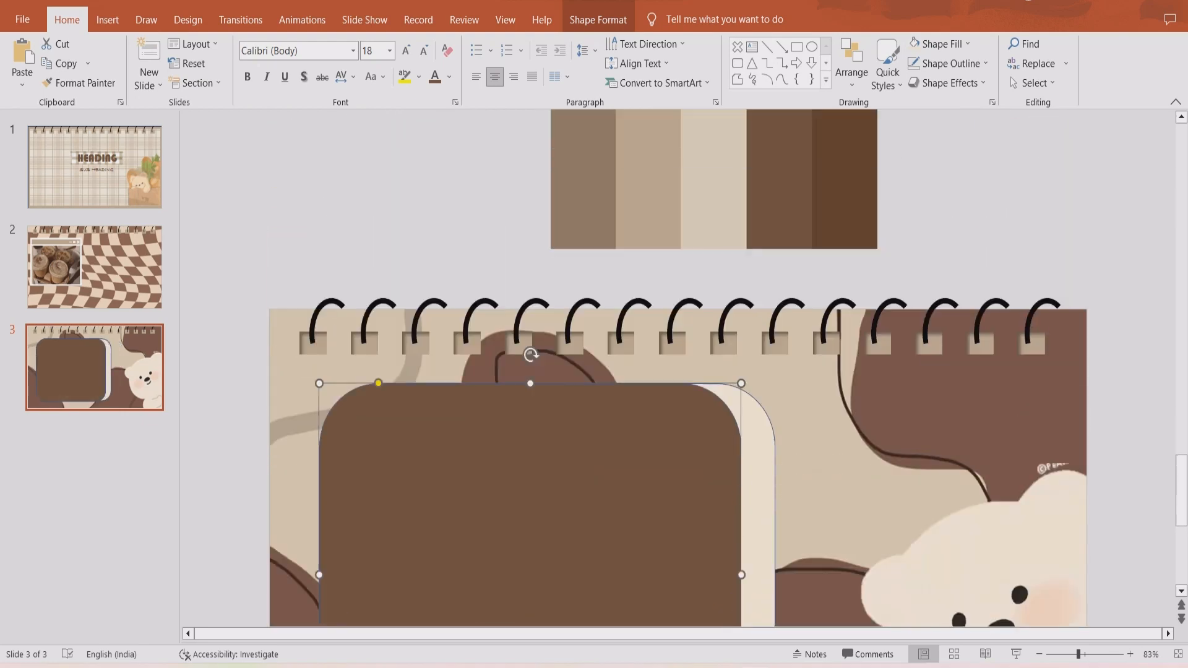
- Remove the outlines of the cream and brown rounded rectangles
key(Escape)
right_click(752, 372)
click(833, 203)
click(865, 399)
right_click(488, 372)
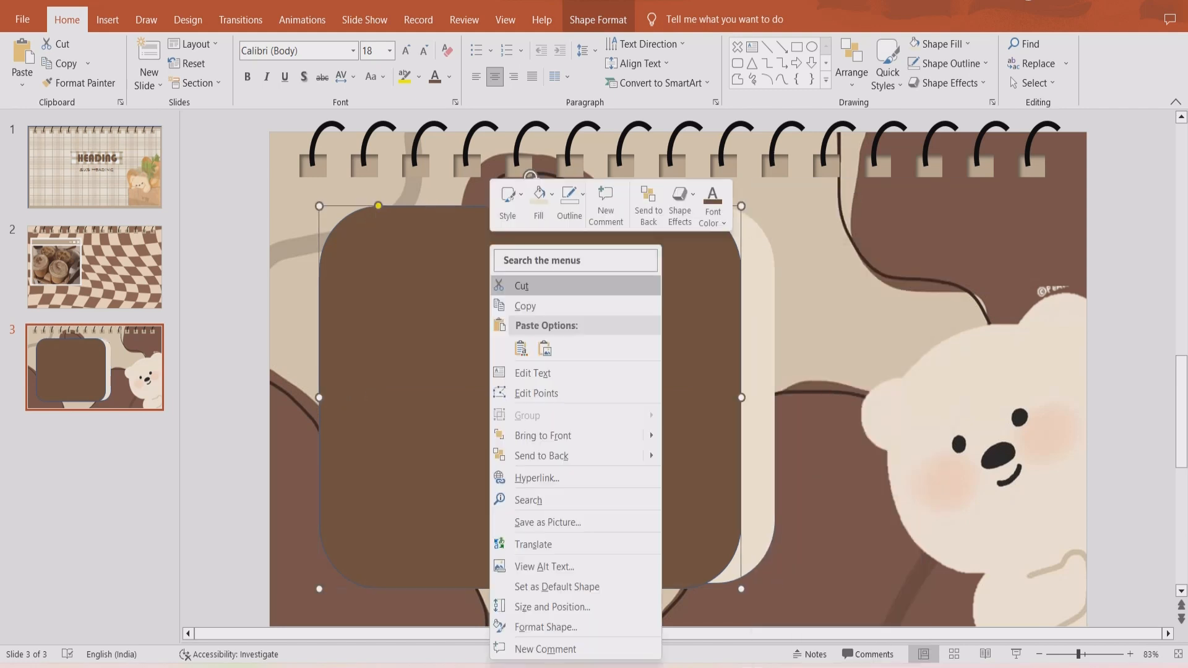
click(569, 203)
click(601, 399)
key(Escape)
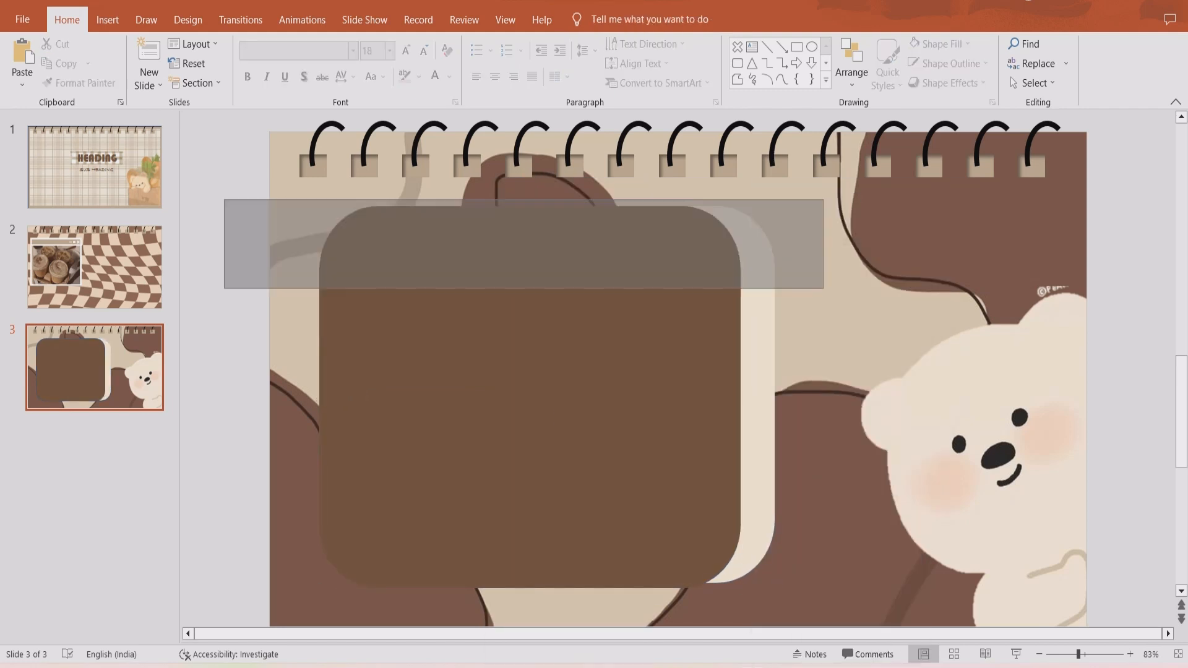
- Apply an outer shadow offset to the right to both rounded rectangles
right_click(570, 437)
click(791, 473)
mouse_move(829, 248)
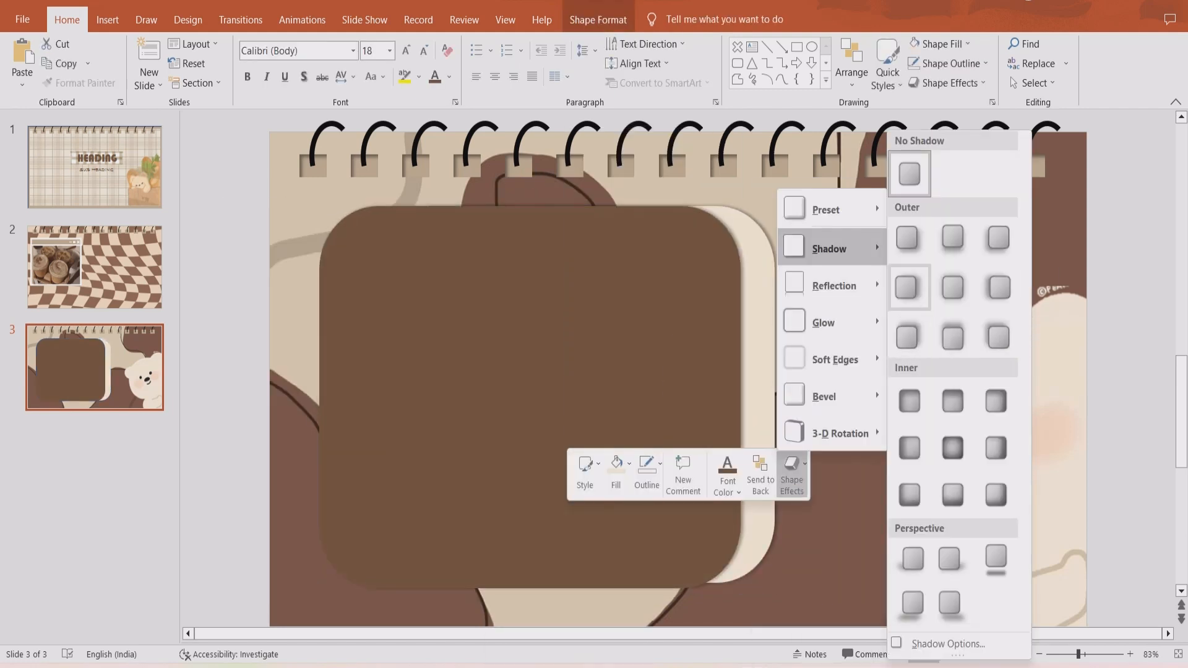
click(906, 288)
scroll(680, 372, up, 3)
scroll(681, 371, down, 3)
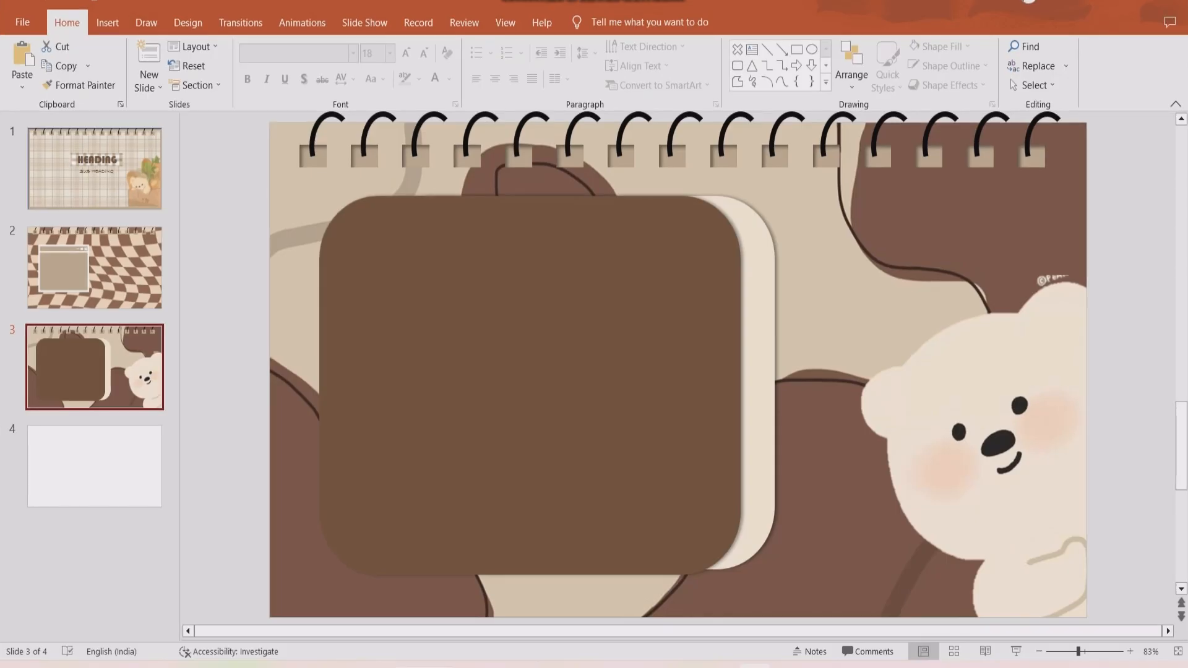
- Paste the brown teddy bear picture onto slide 2 and remove its background
click(94, 267)
right_click(246, 326)
click(278, 382)
click(814, 10)
click(21, 62)
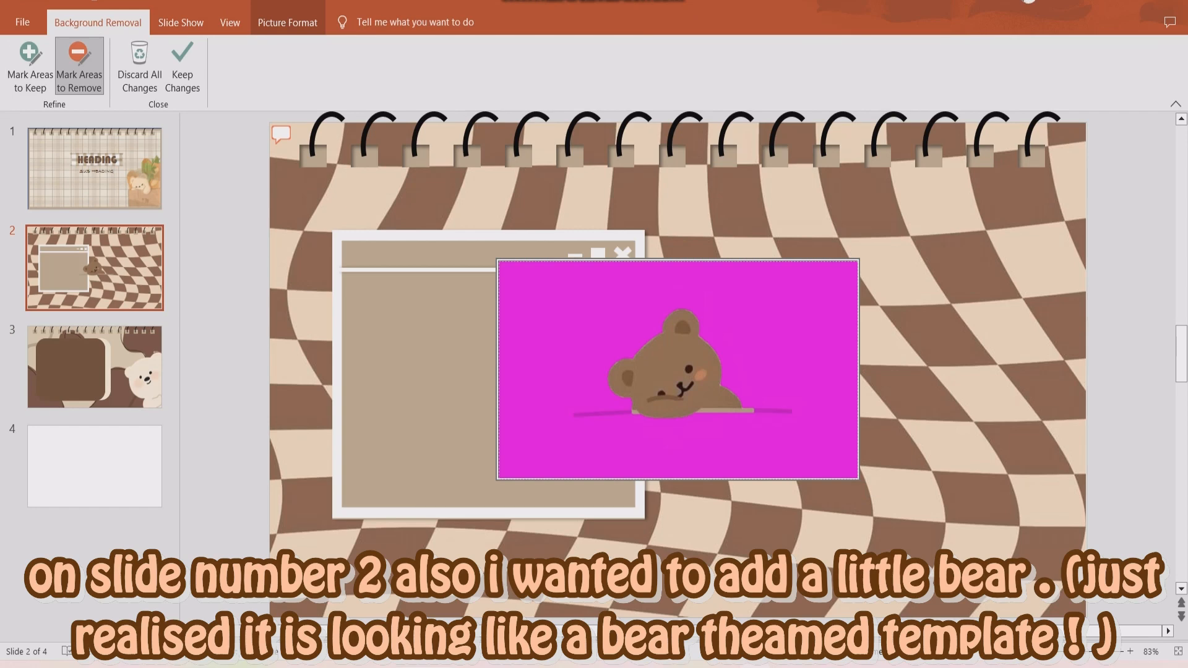
click(183, 67)
- Place the teddy bear at the lower edge of slide 2's browser-window frame, as if leaning on it
drag(679, 371, 485, 459)
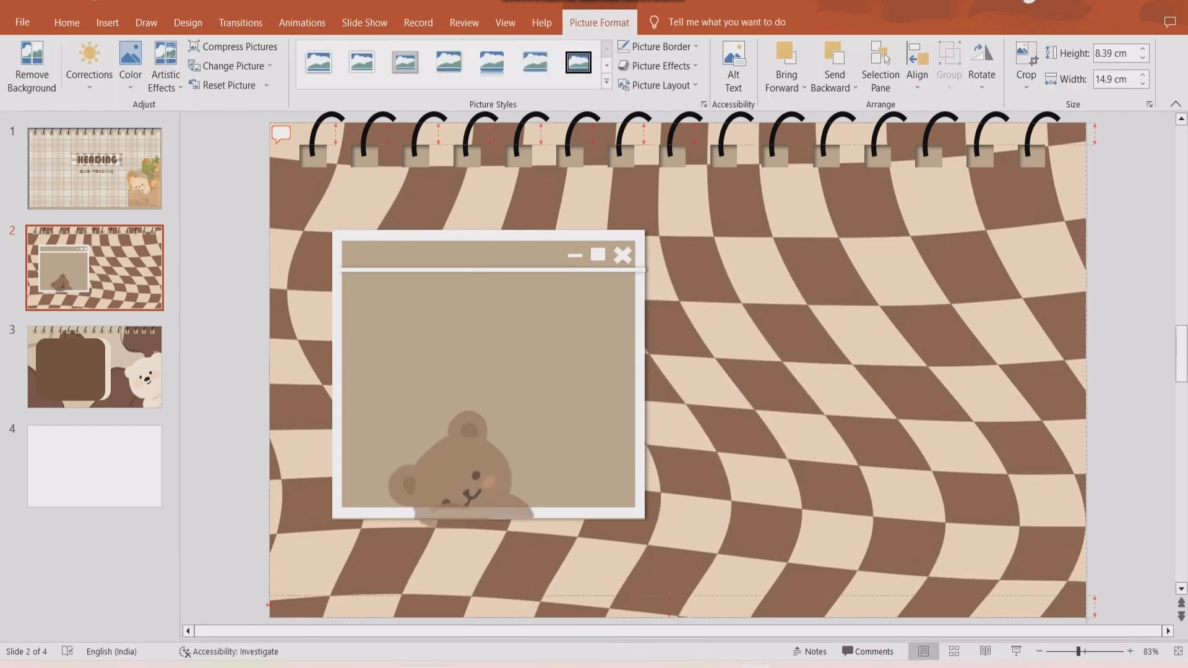
drag(479, 461, 483, 459)
key(Escape)
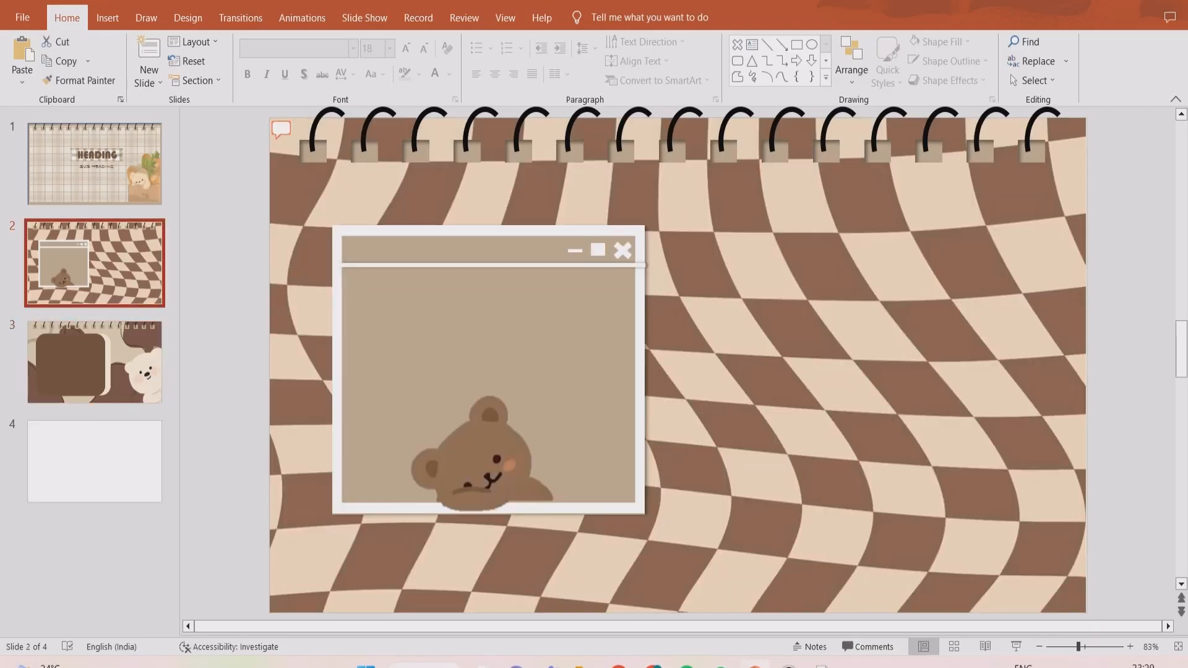
- Paste the white Cinnamoroll picture onto slide 2 and remove its background, marking the character and its small bear to keep
right_click(229, 309)
click(260, 371)
right_click(741, 408)
click(603, 18)
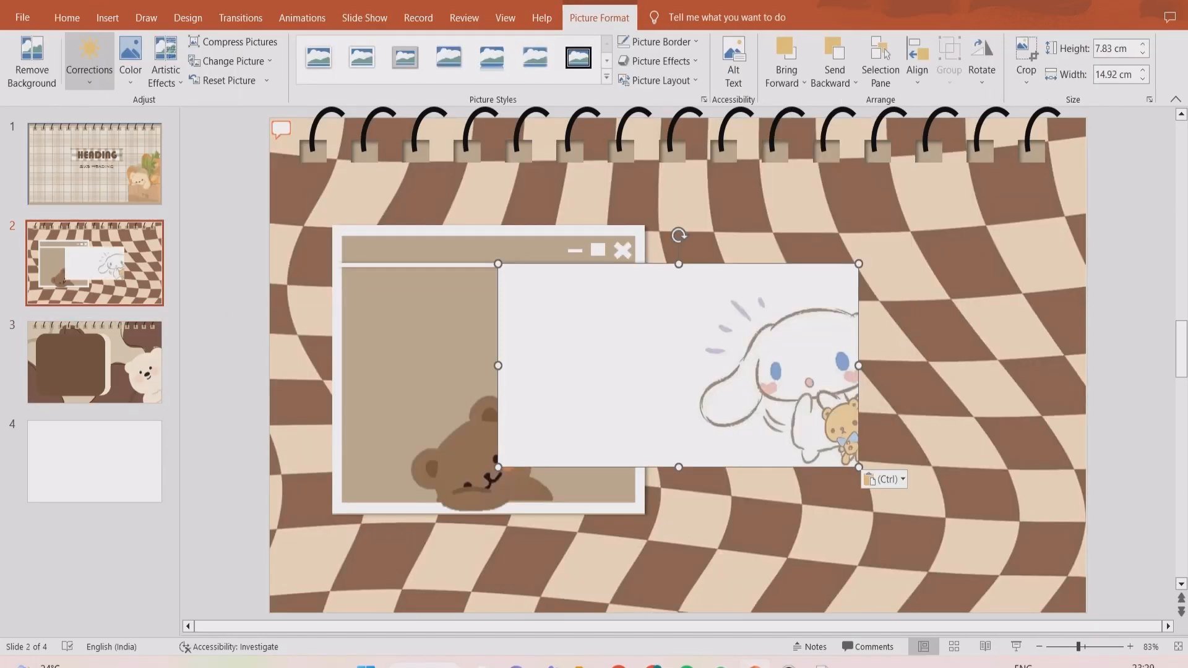
click(24, 62)
mouse_move(832, 371)
mouse_down()
mouse_move(849, 382)
mouse_move(846, 436)
mouse_up()
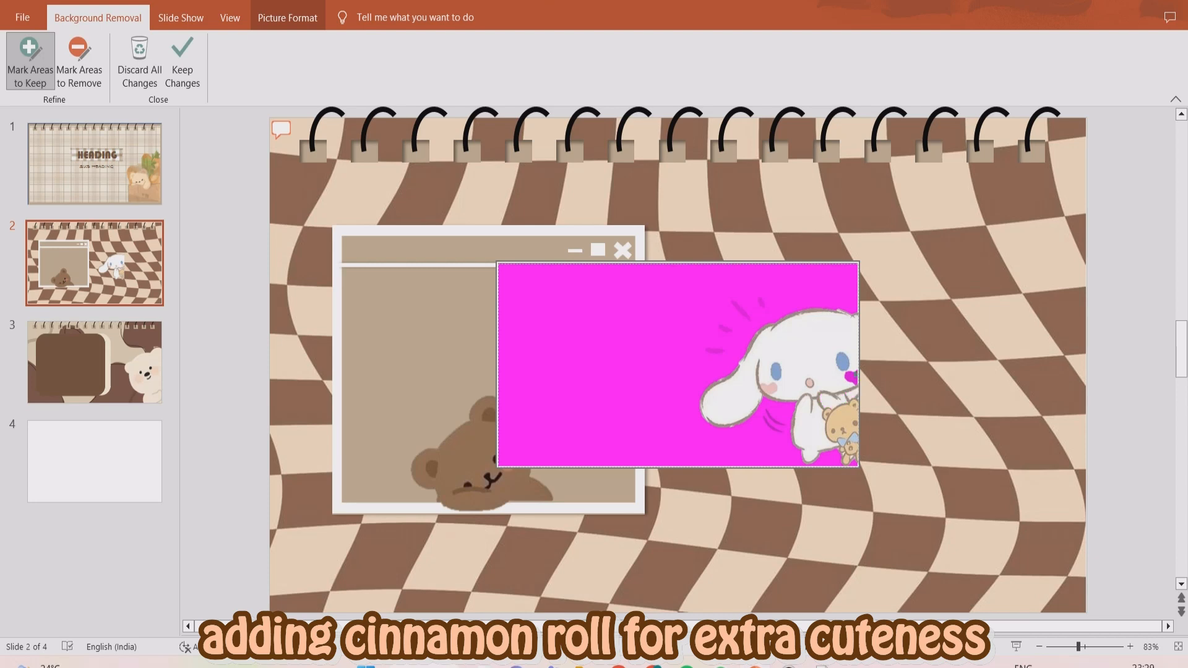
click(182, 62)
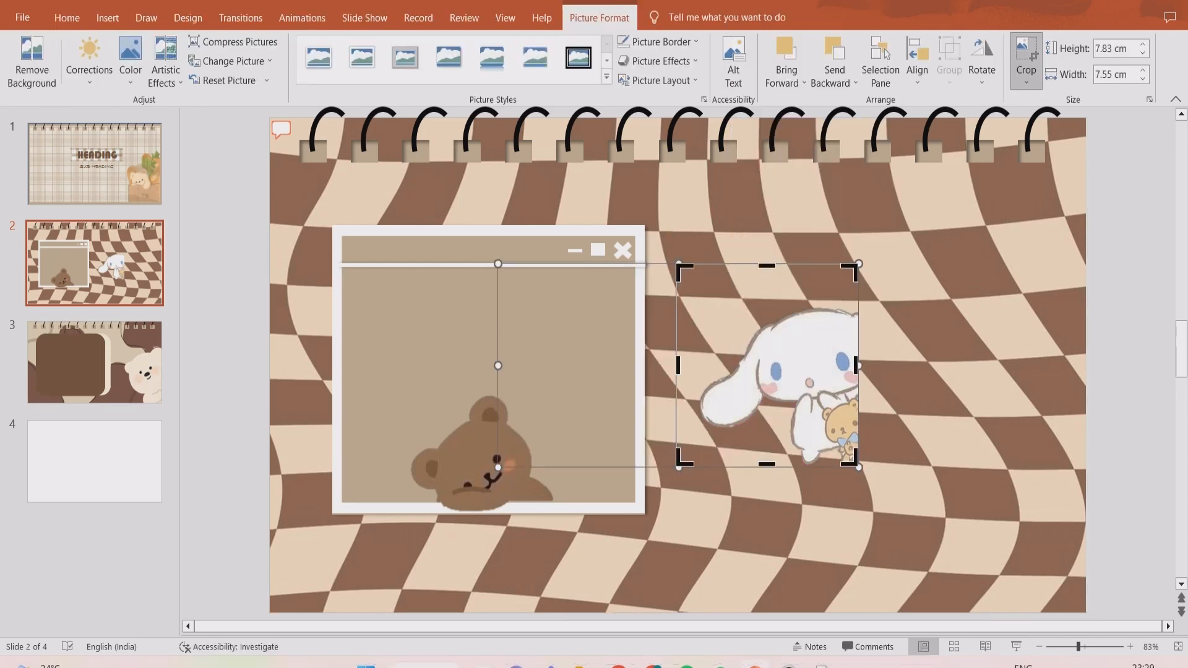
- Crop the empty area beside Cinnamoroll, enlarge the picture to about 13.86 × 12.25 cm and place it in slide 2's lower-right corner
click(1026, 49)
drag(677, 467, 490, 640)
drag(730, 458, 952, 429)
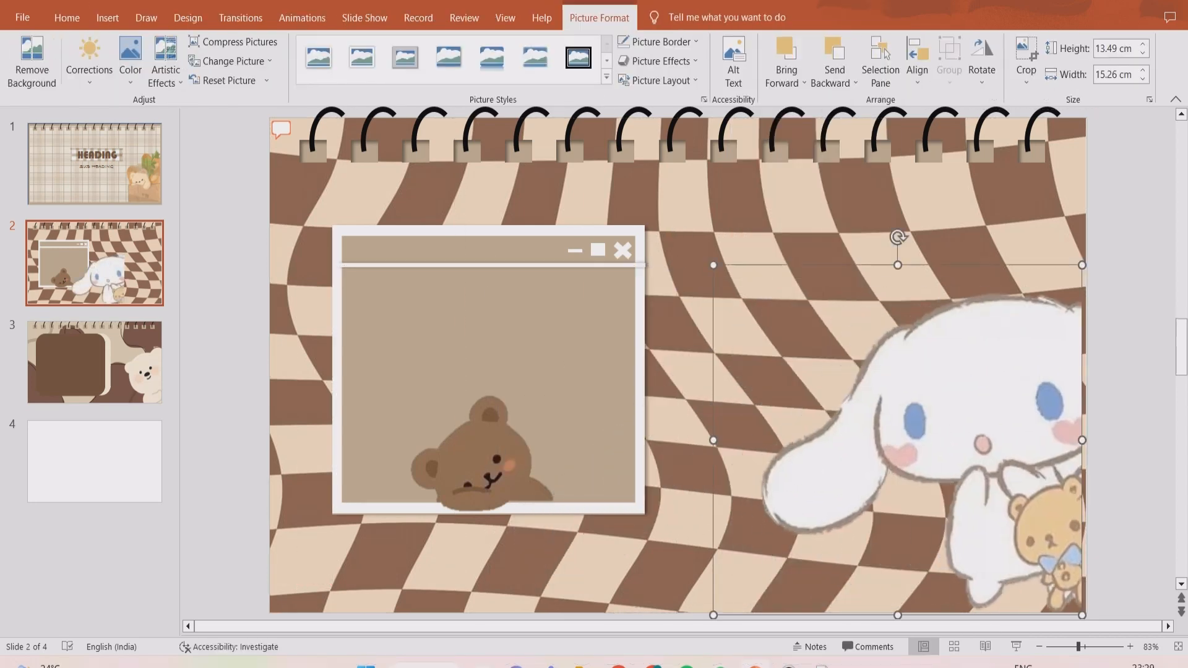
drag(711, 615, 747, 583)
drag(953, 427, 960, 480)
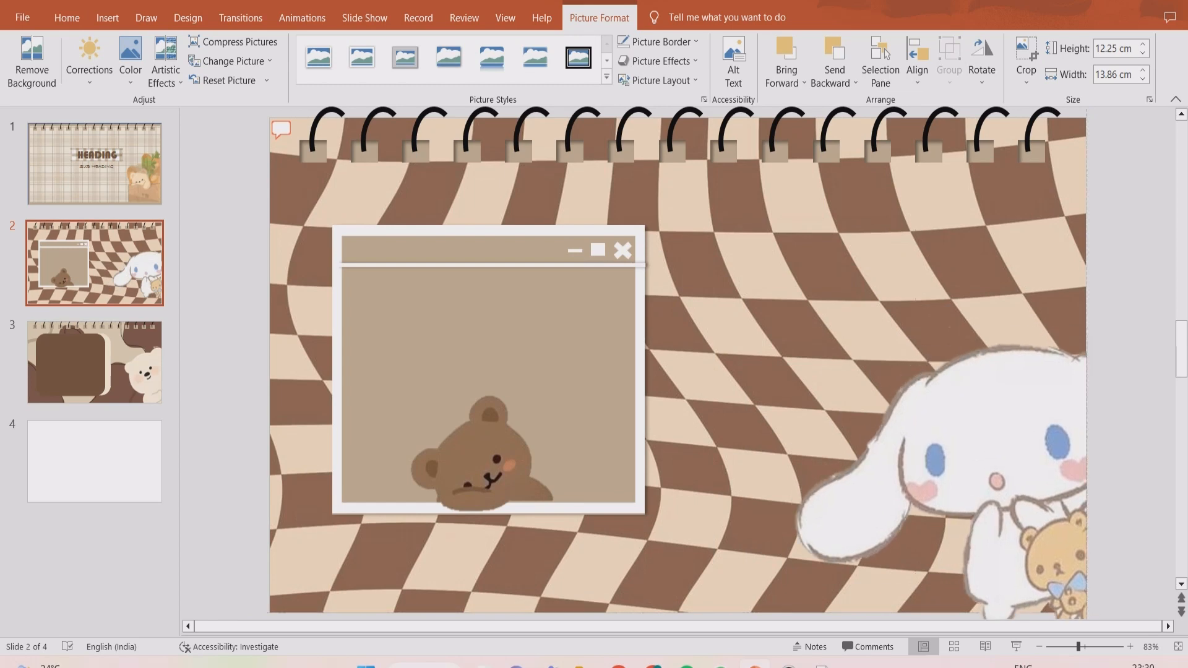
click(1129, 297)
click(990, 464)
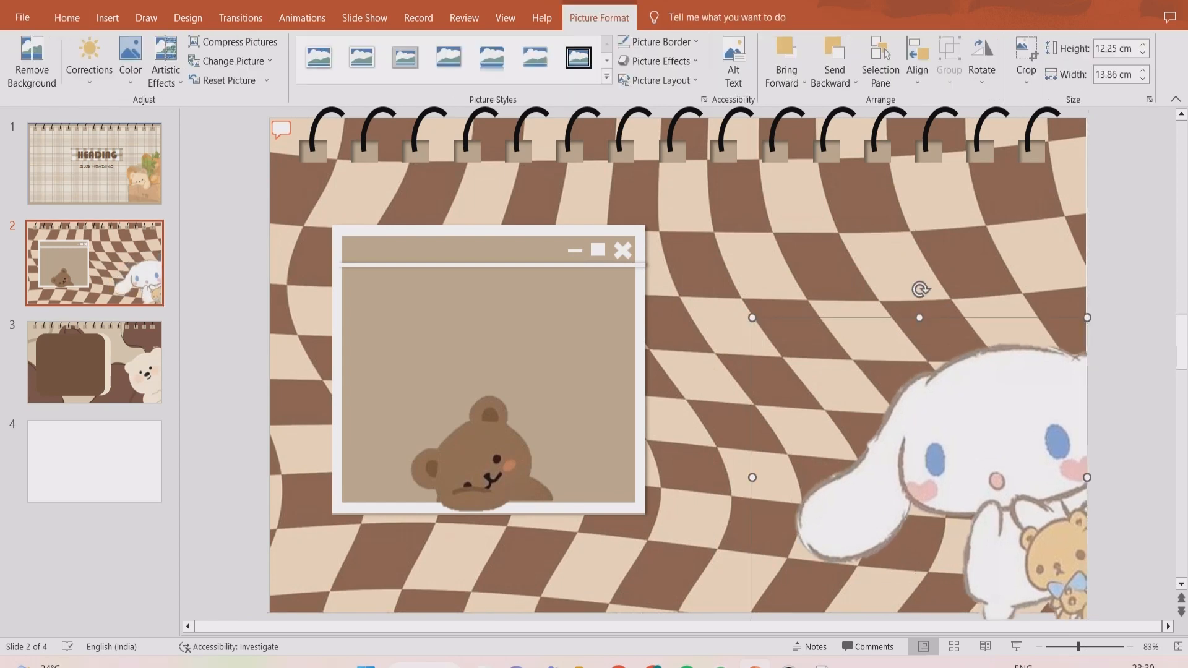
click(1130, 296)
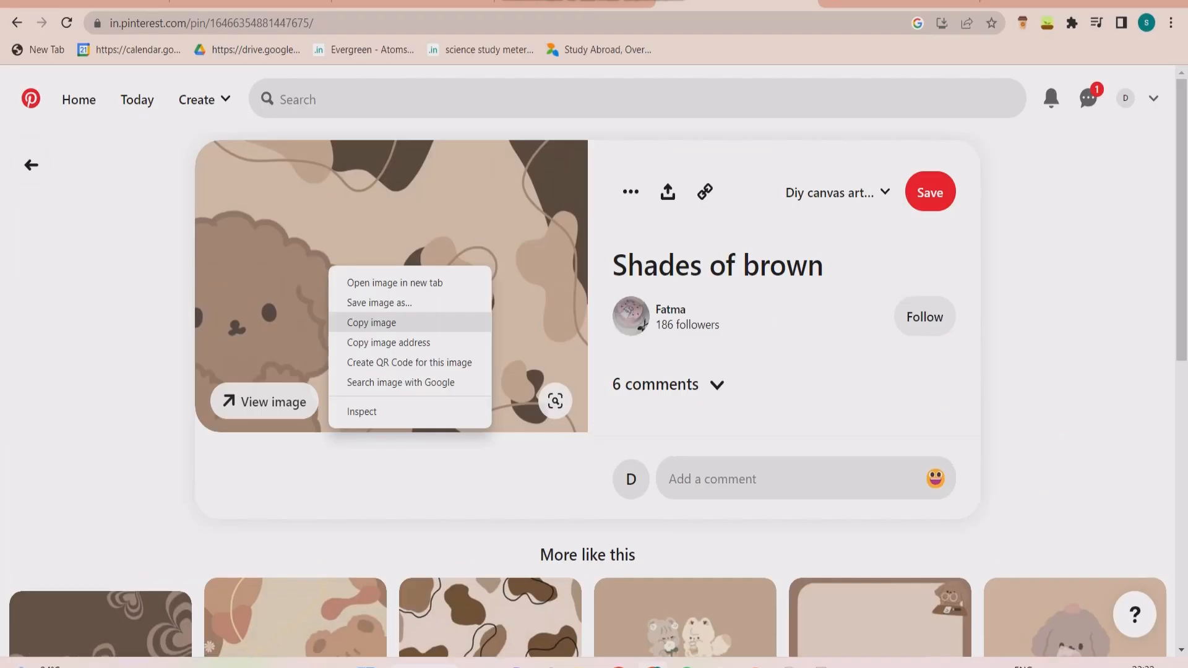
- Copy the dog picture from Pinterest's "Shades of brown" pin onto slide 4 in PowerPoint and remove its background, keeping the dog
click(371, 323)
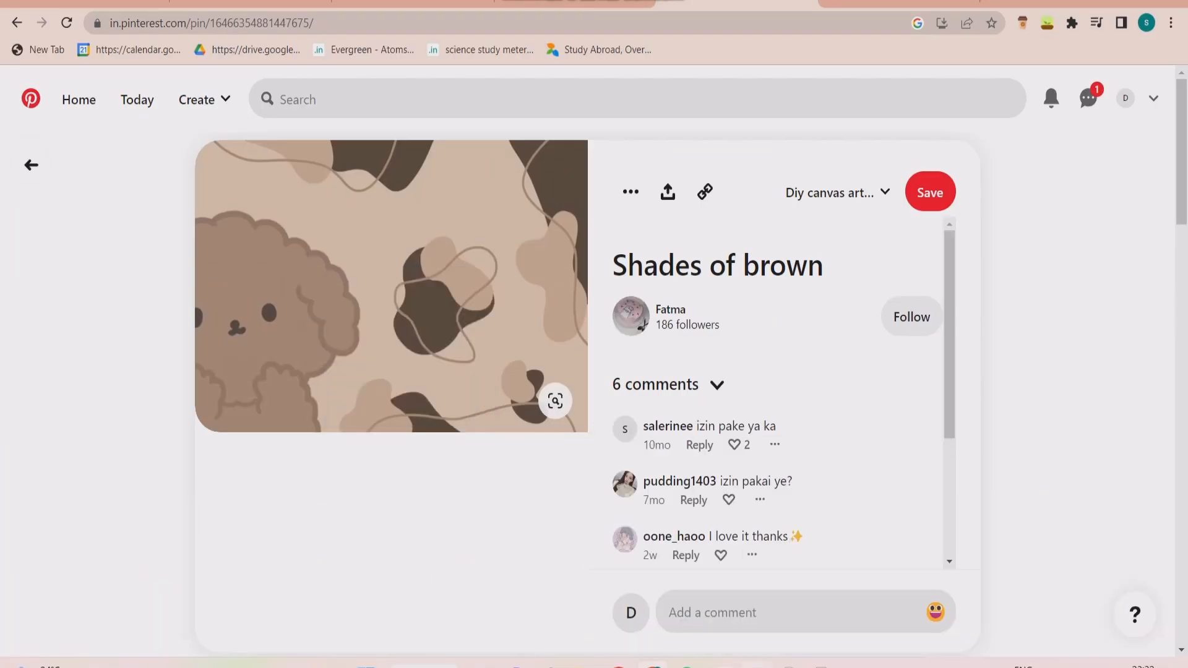
key(ctrl+v)
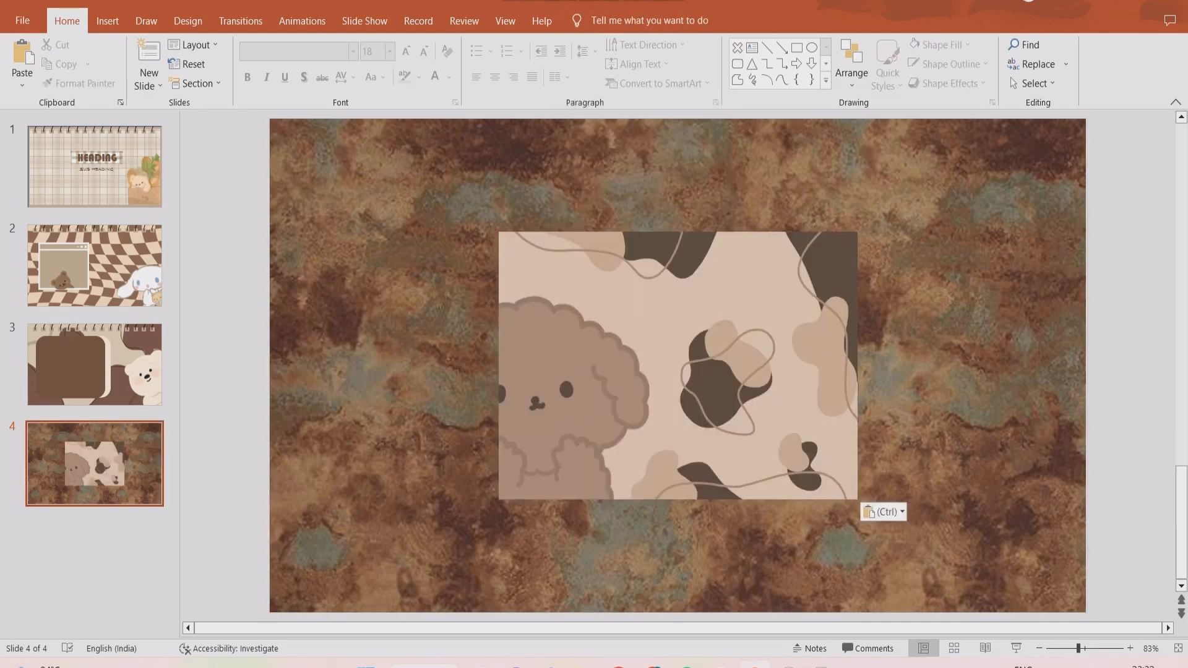
right_click(636, 355)
click(600, 21)
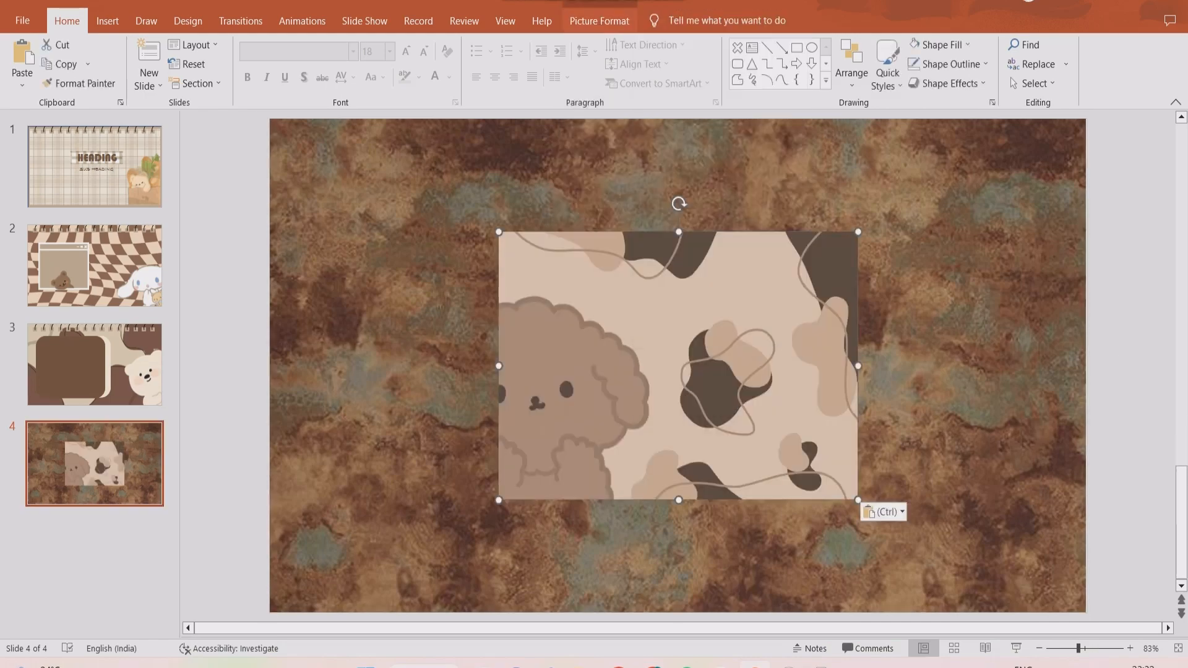
click(25, 65)
drag(546, 348, 543, 438)
drag(569, 356, 570, 395)
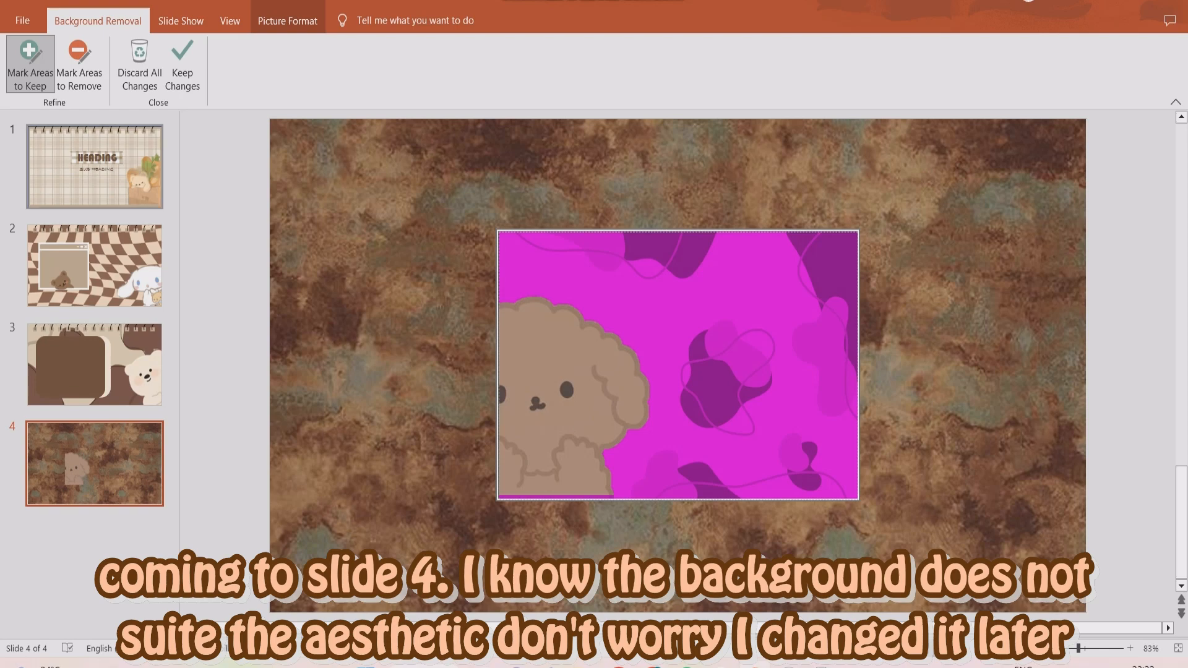
key(Escape)
click(1015, 161)
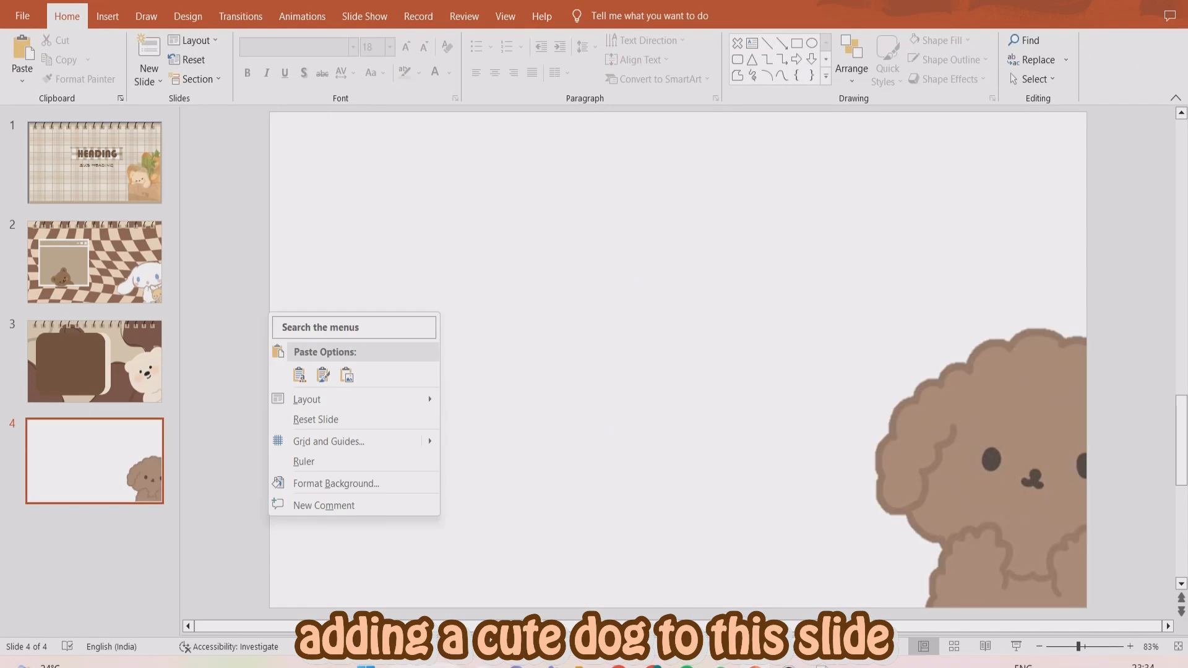
- Paste the wavy brown abstract picture onto slide 4, enlarge it to cover the whole slide and place it behind the dog
click(299, 375)
drag(678, 104, 420, 357)
drag(673, 358, 499, 251)
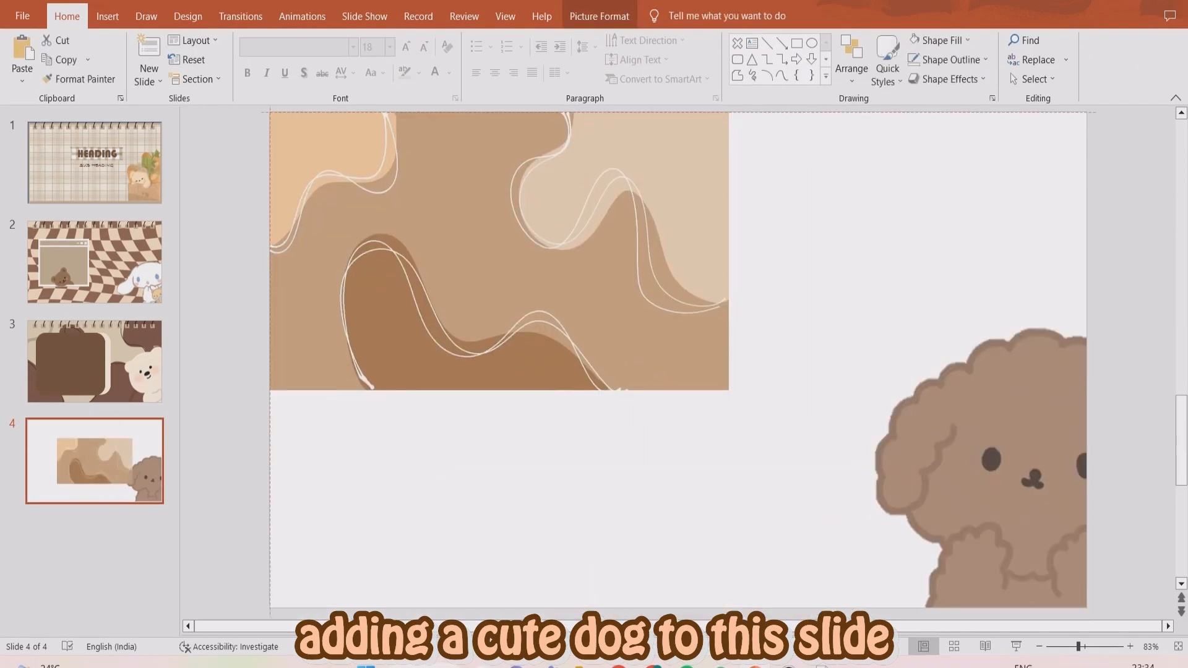
right_click(968, 503)
click(1020, 337)
click(499, 251)
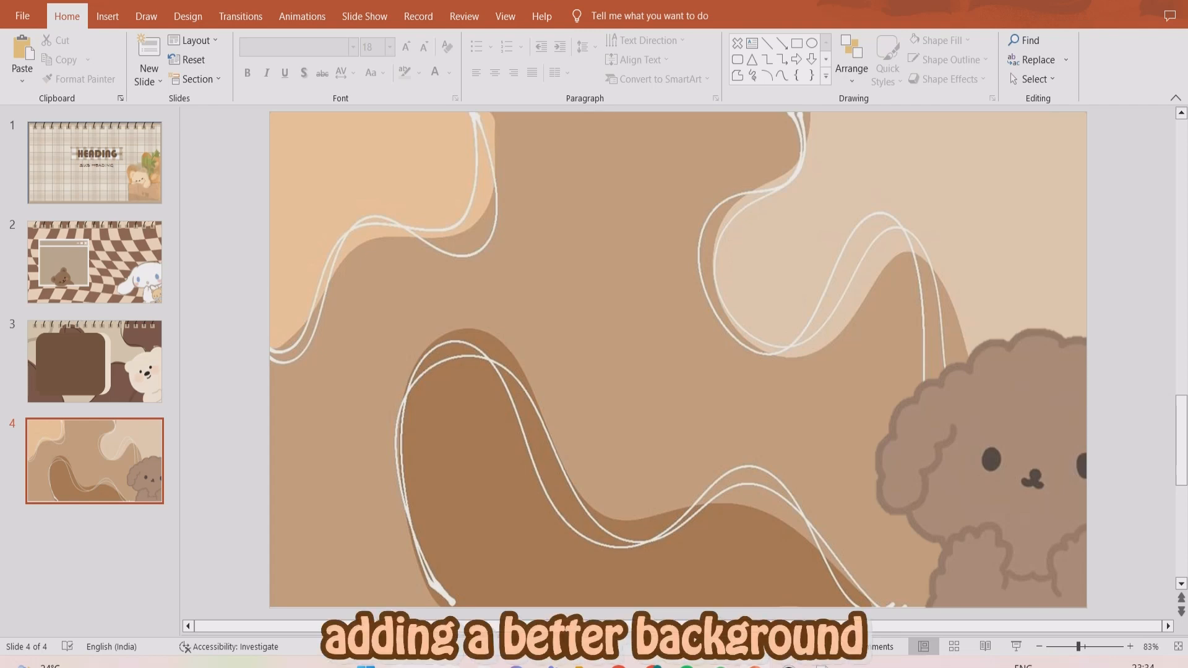
- Copy the notebook rings onto slide 4's upper edge and fill their square holes with brown
click(94, 361)
click(680, 124)
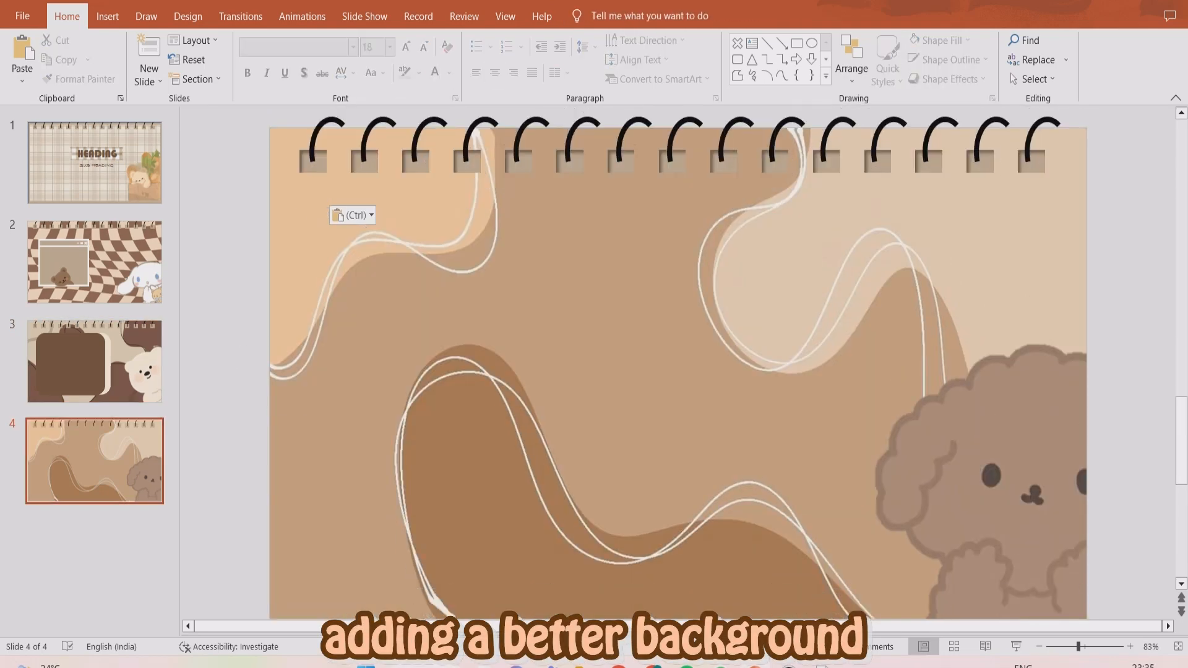
drag(253, 106, 1154, 189)
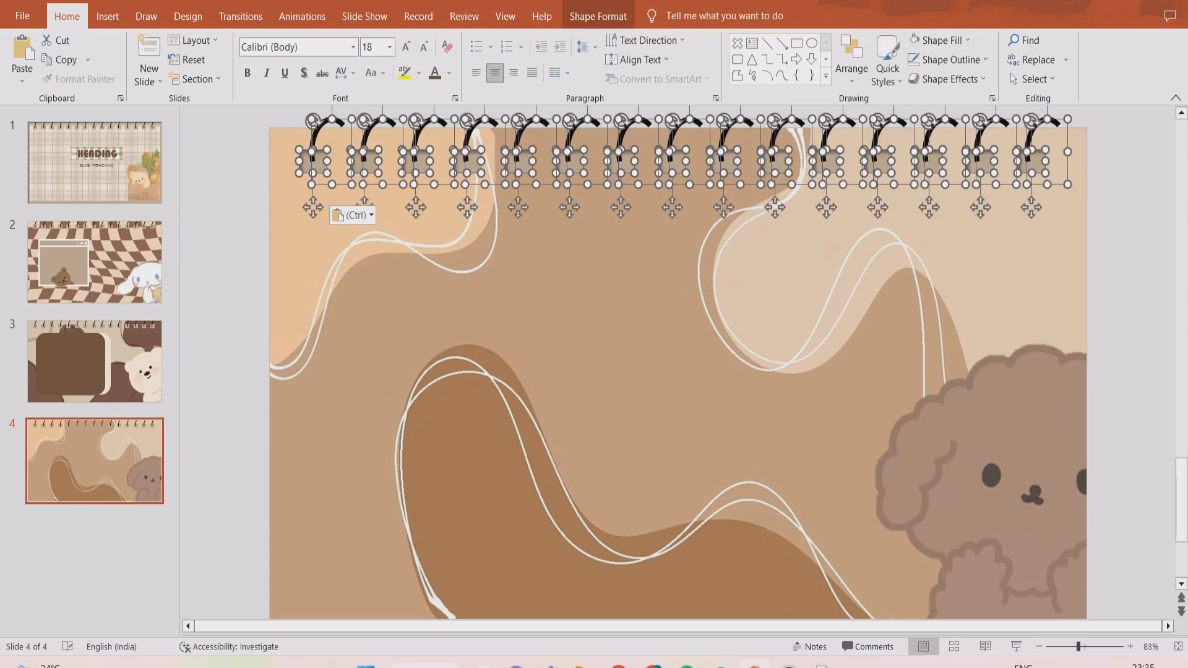
right_click(768, 156)
click(817, 119)
click(843, 365)
click(486, 462)
key(Escape)
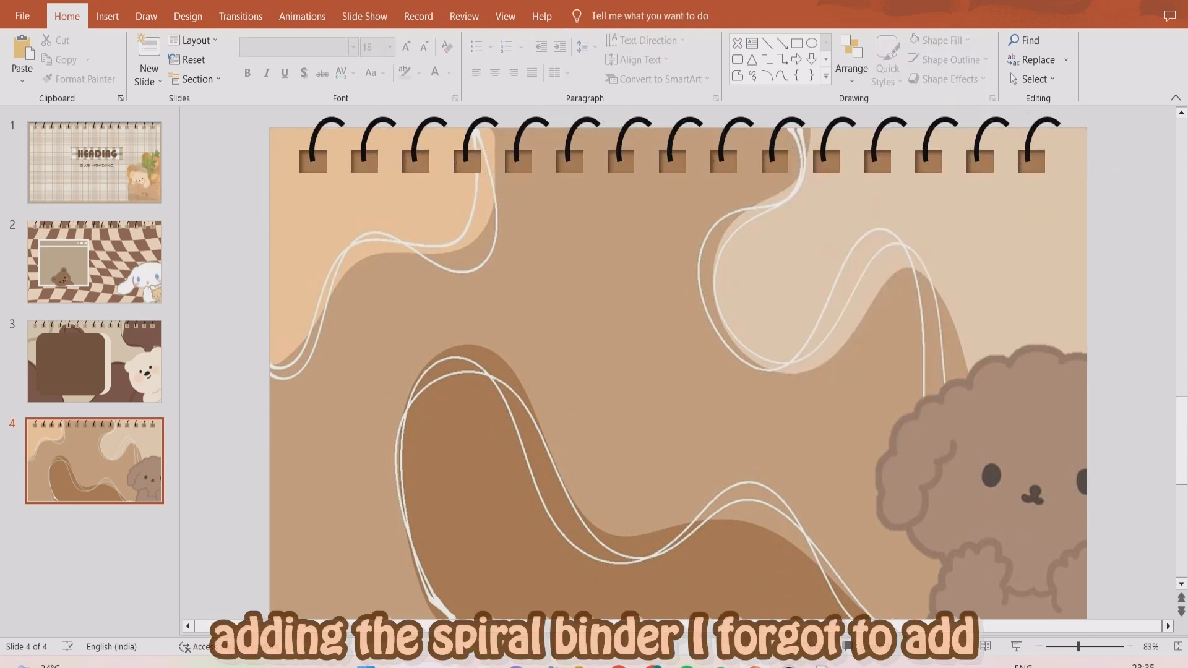
key(Up)
key(Up)
key(Up)
key(Down)
key(Down)
key(Down)
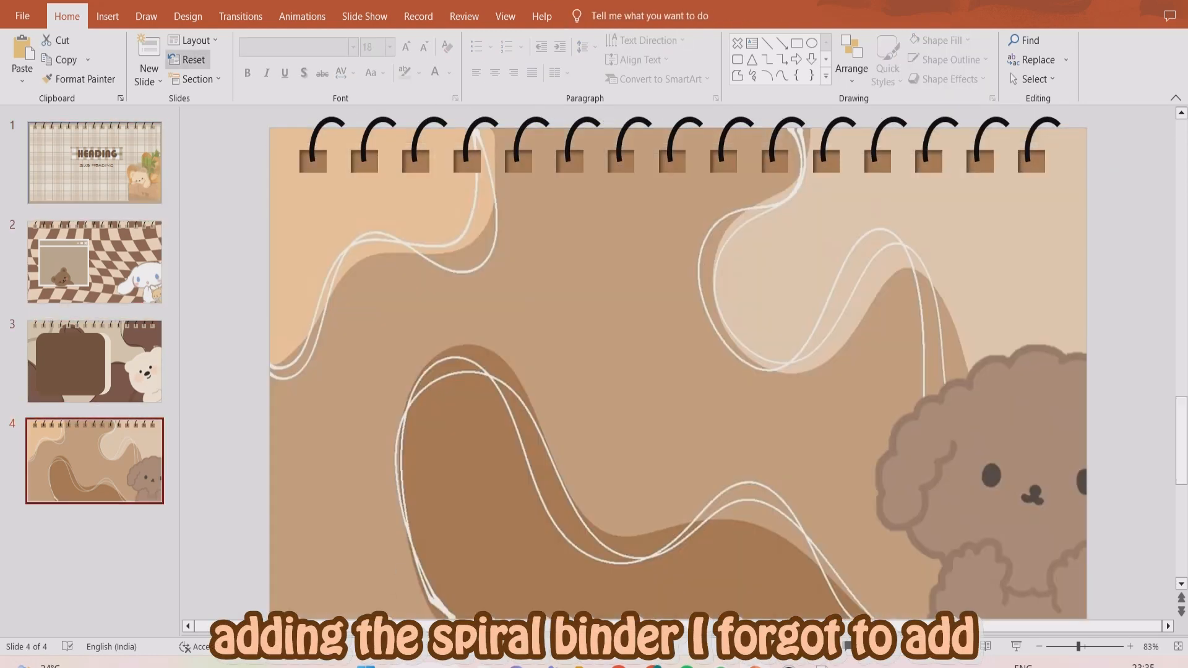
- Insert a horizontal scroll shape about 14.62 × 20.32 cm on slide 4, between the notebook rings and the dog
click(107, 17)
click(244, 59)
click(238, 204)
drag(304, 197, 796, 485)
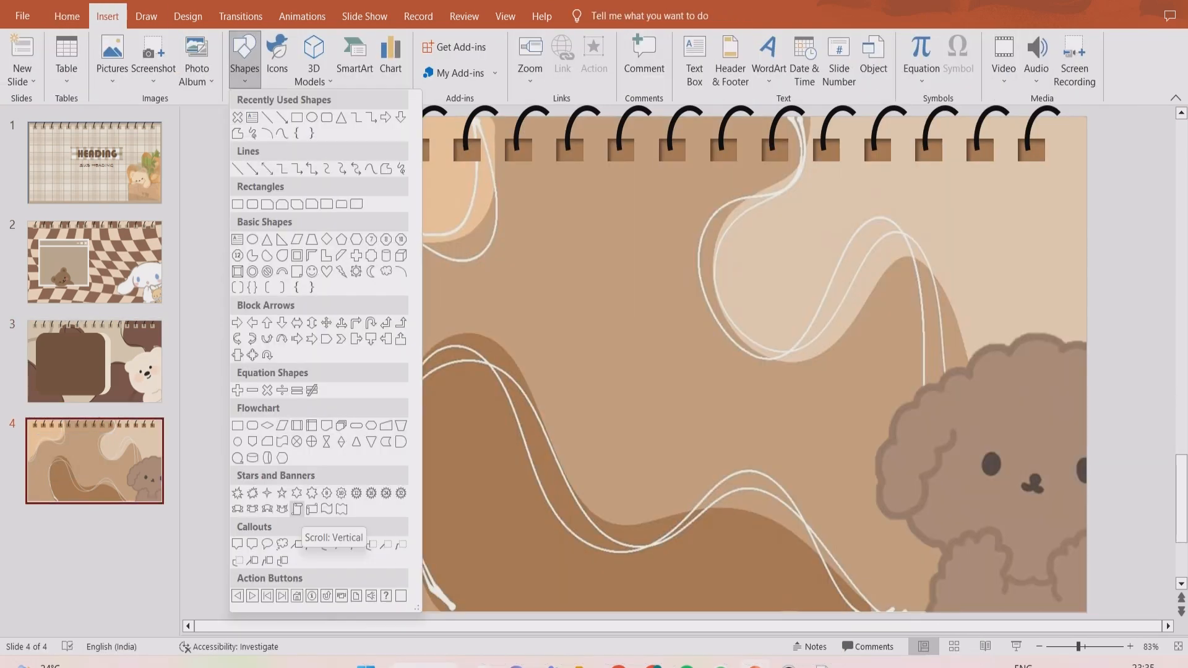
click(296, 508)
mouse_move(303, 171)
mouse_down()
mouse_move(570, 411)
mouse_move(796, 425)
mouse_move(794, 551)
mouse_up()
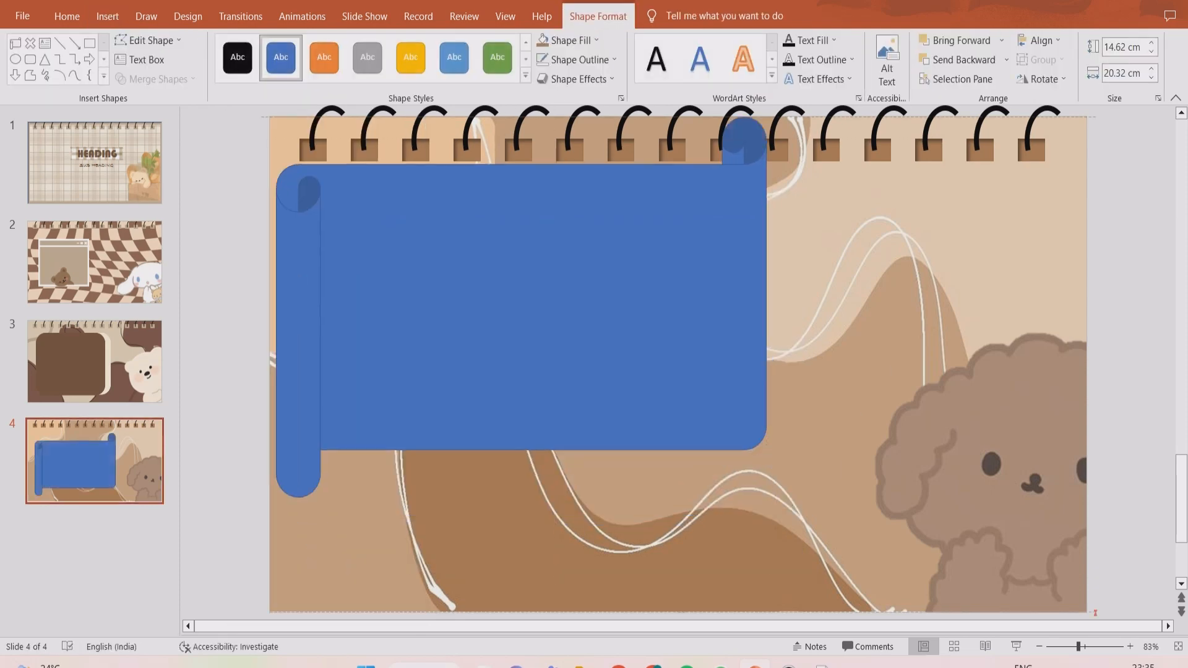
drag(549, 360, 551, 352)
- Give the scroll shape on slide 4 a Light Yellow fill and a brown outline from the recent colors
right_click(520, 408)
click(561, 433)
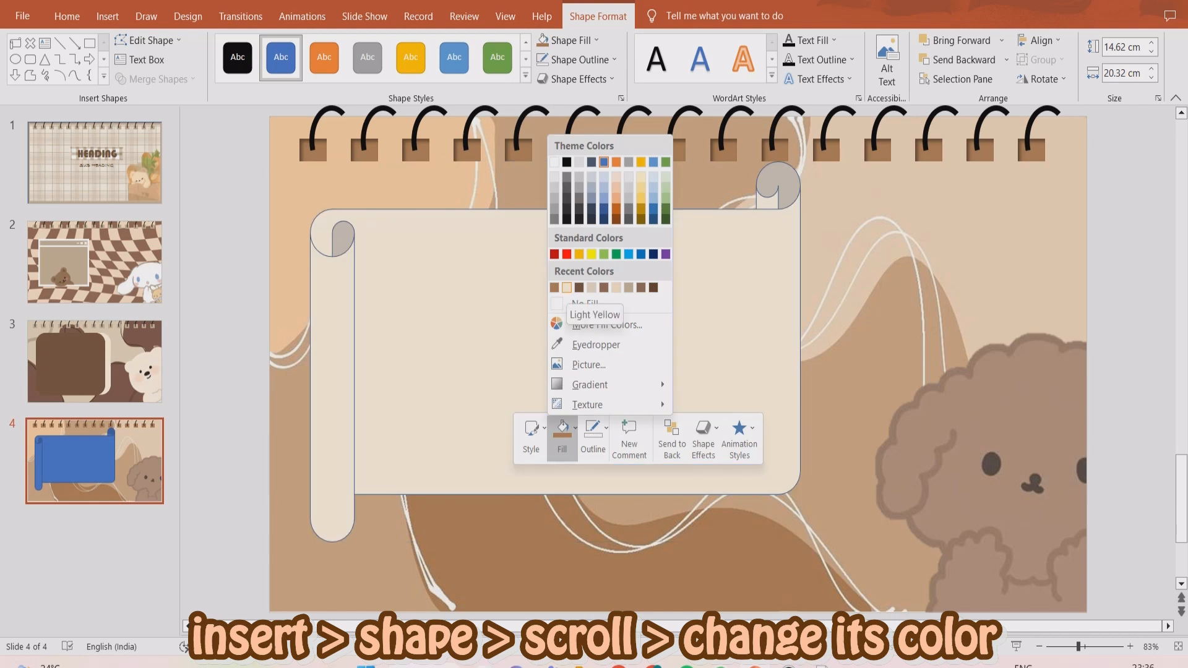
click(567, 287)
click(593, 433)
click(592, 433)
click(592, 433)
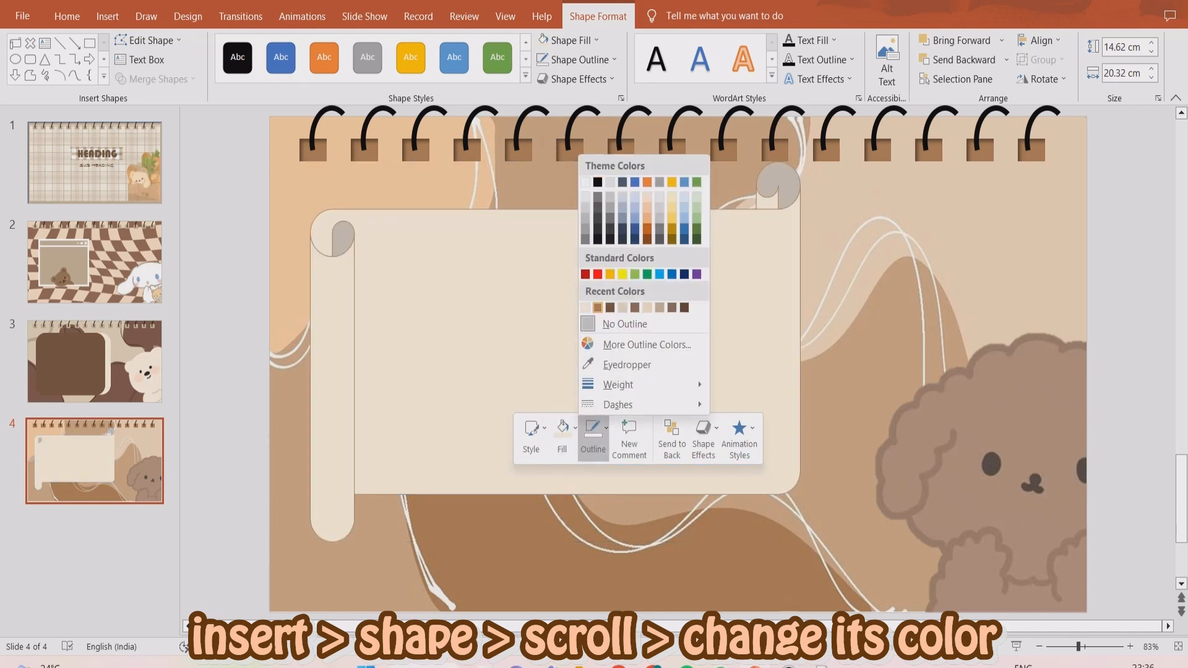
click(597, 308)
drag(598, 321, 598, 333)
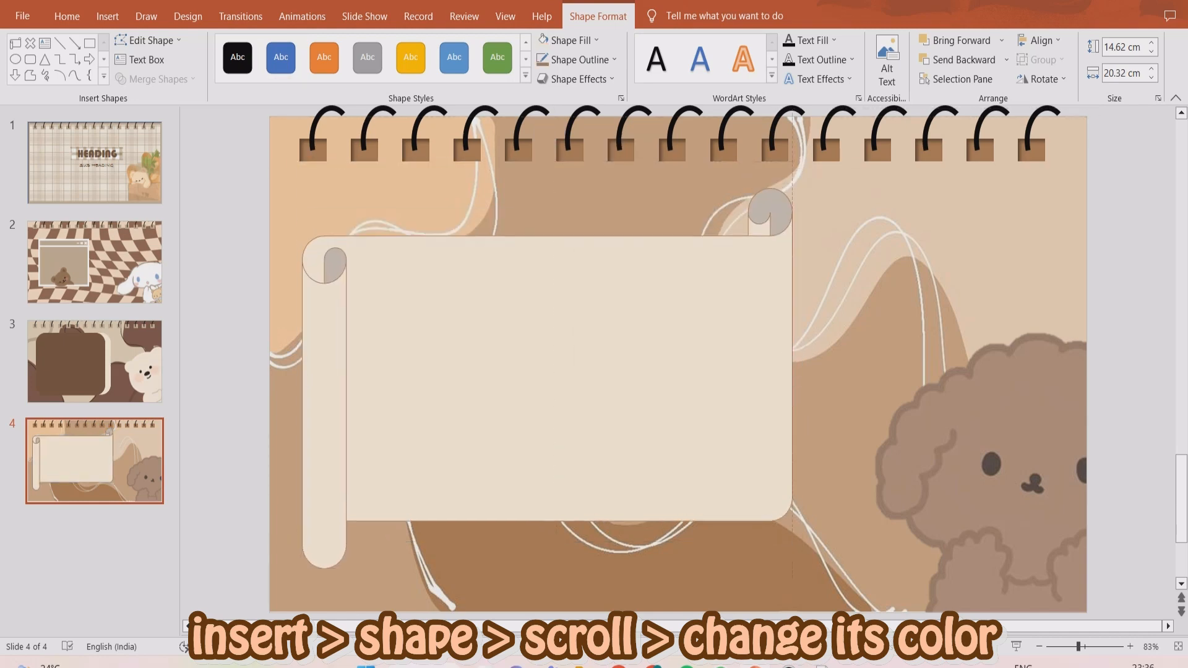
- Resize the scroll shape to about 16.27 × 21.91 cm and position it below the rings, beside the dog
drag(319, 569, 250, 612)
drag(544, 396, 591, 376)
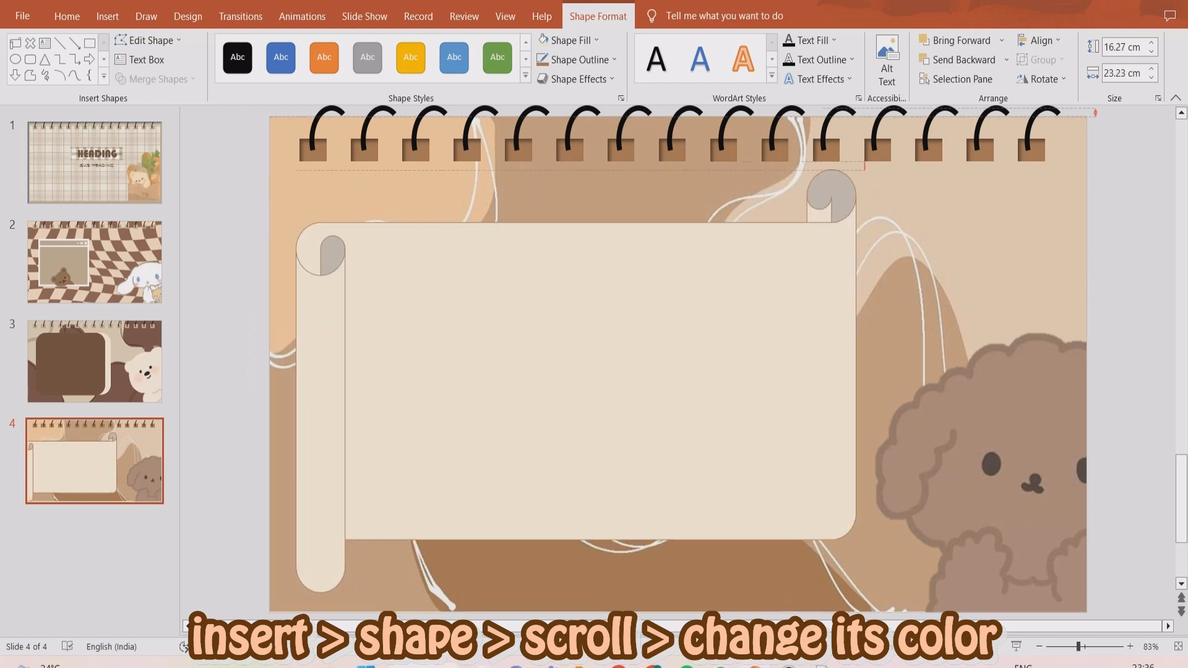
drag(856, 380, 771, 380)
drag(557, 384, 581, 377)
drag(795, 373, 832, 374)
mouse_move(582, 374)
mouse_down()
mouse_move(567, 388)
mouse_move(576, 375)
mouse_up()
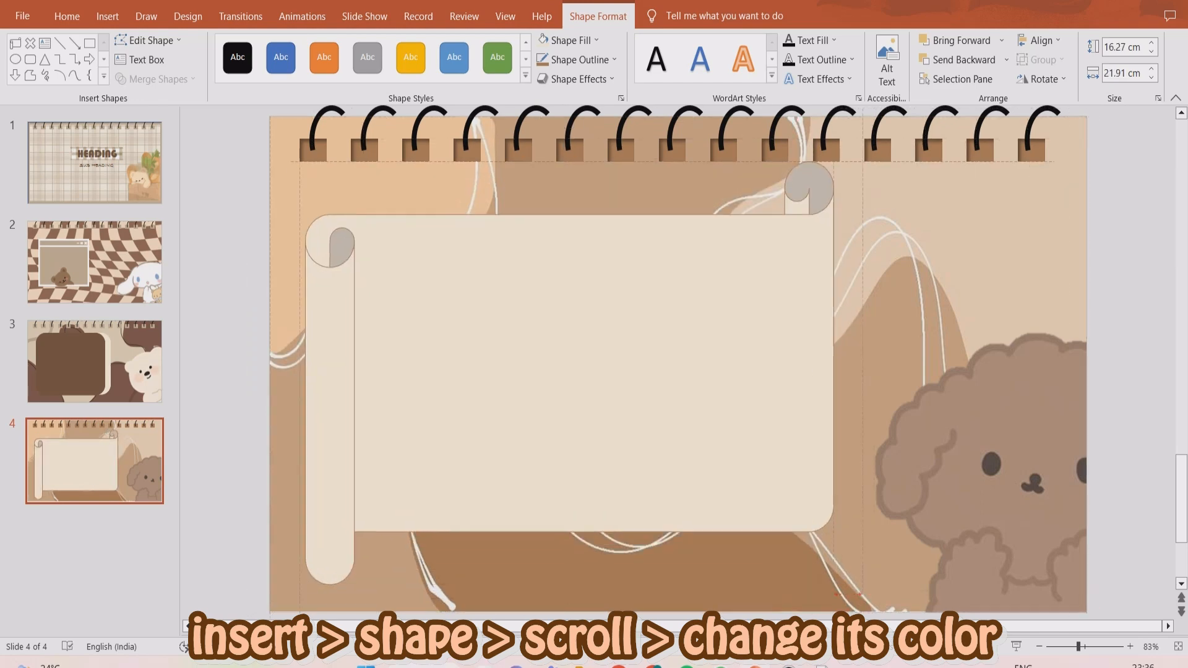
key(Escape)
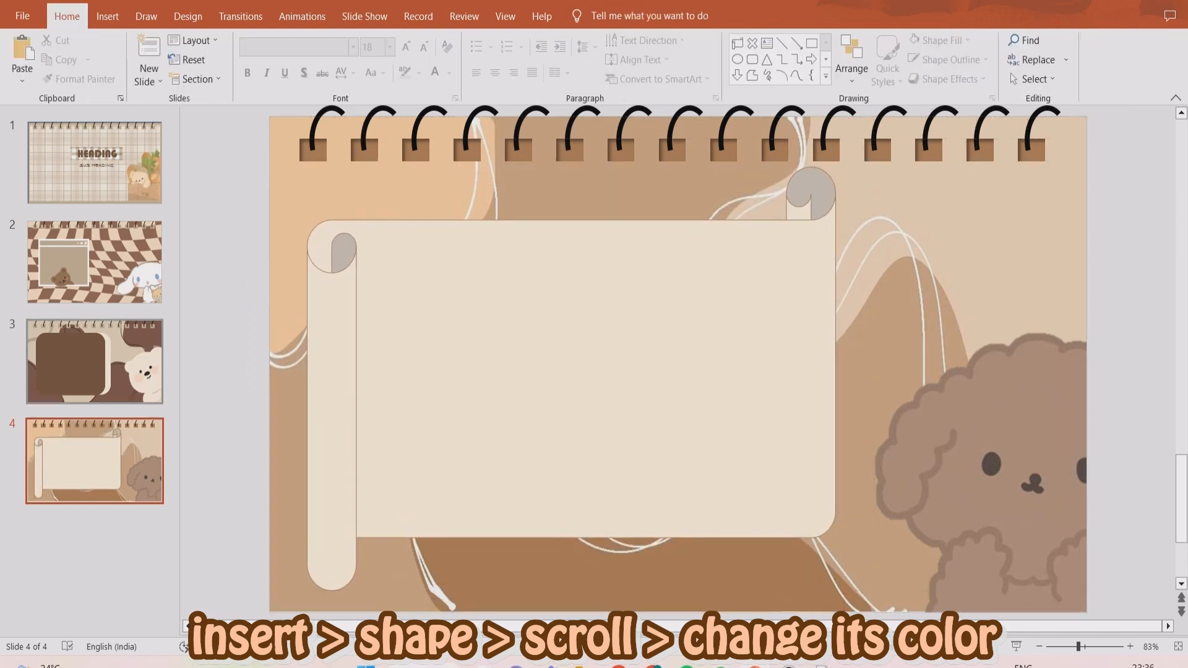
- Switch to Pinterest and browse related pins for a brown grid wallpaper
key(alt+n)
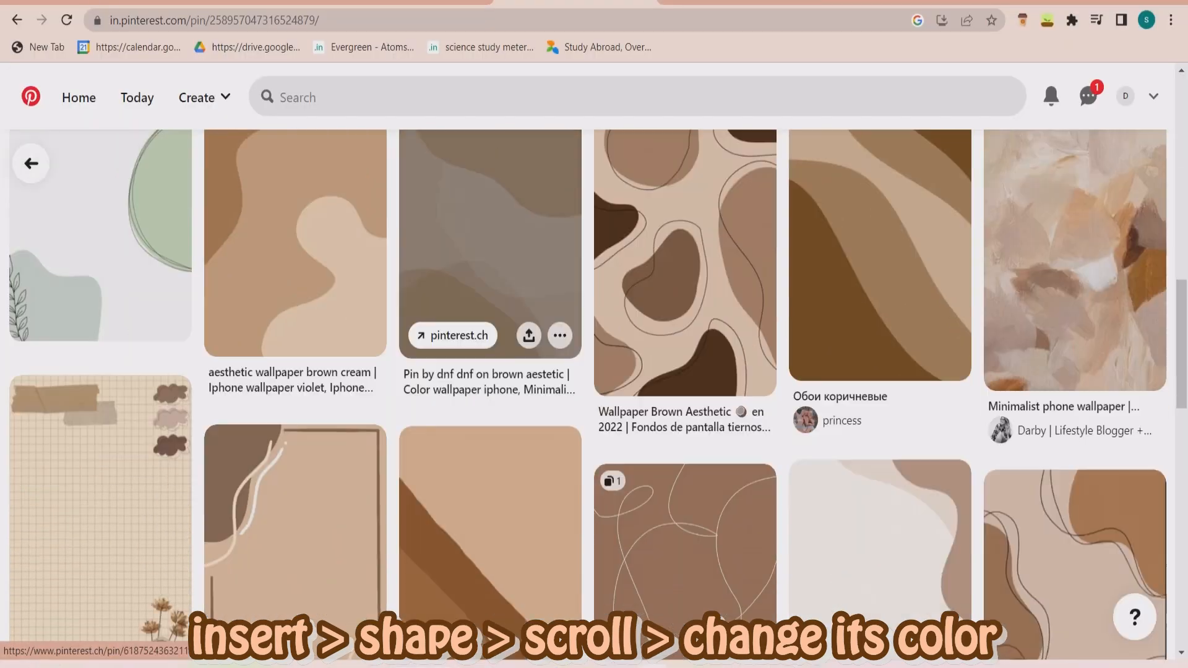
scroll(594, 371, down, 10)
click(530, 458)
scroll(680, 433, down, 10)
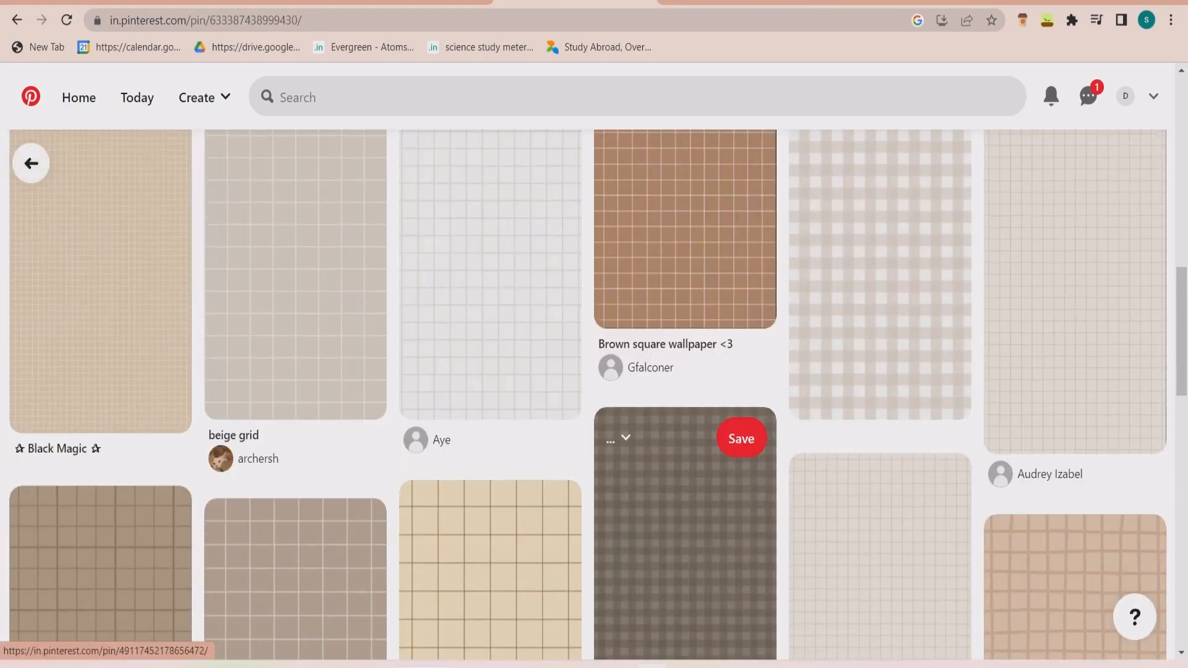
scroll(685, 464, down, 1)
click(684, 222)
scroll(685, 371, down, 10)
click(495, 402)
scroll(495, 421, down, 8)
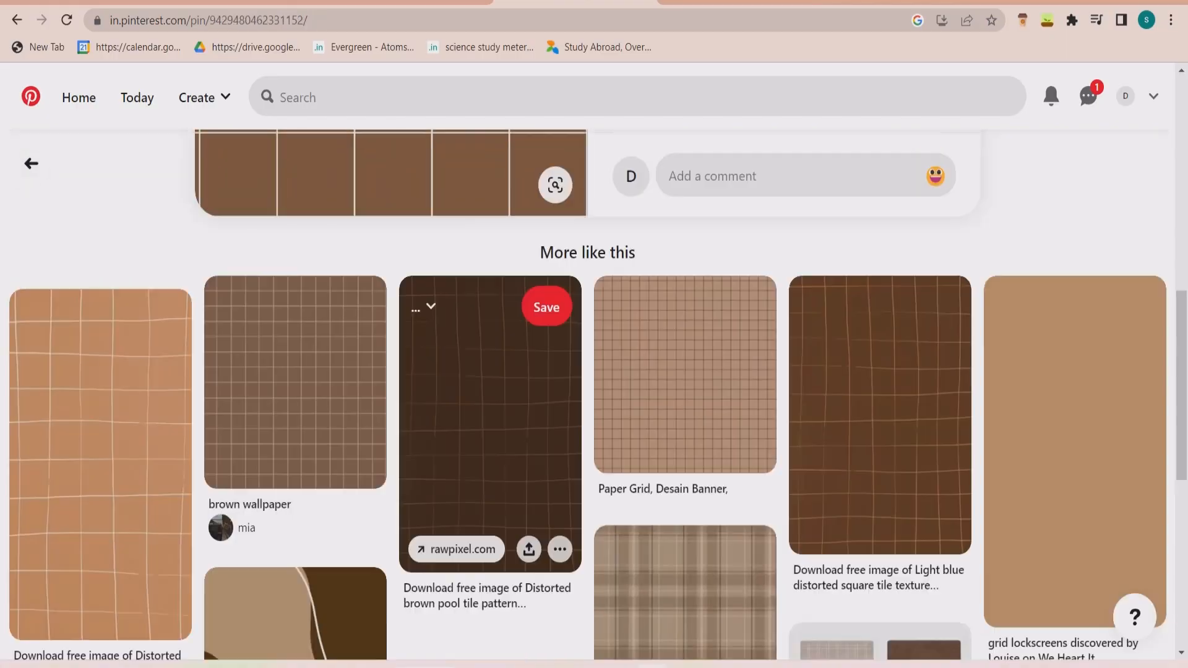
scroll(494, 402, down, 10)
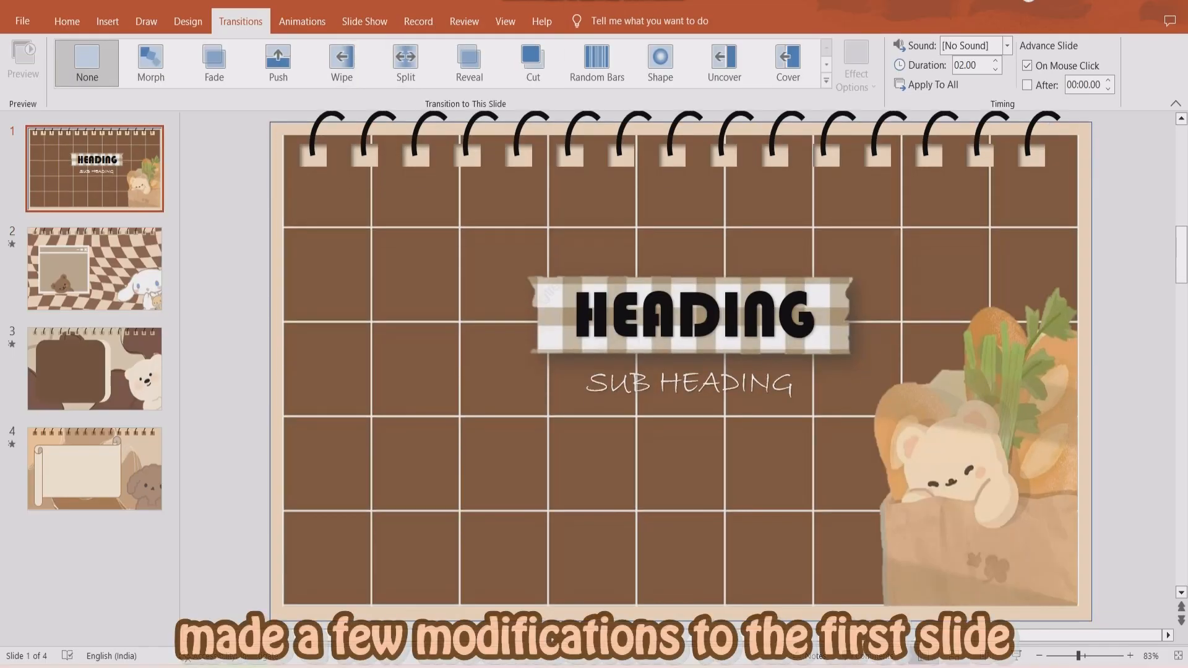
- Insert a 54 pt text box reading "Your text here" on slide 3's brown rounded panel
click(94, 268)
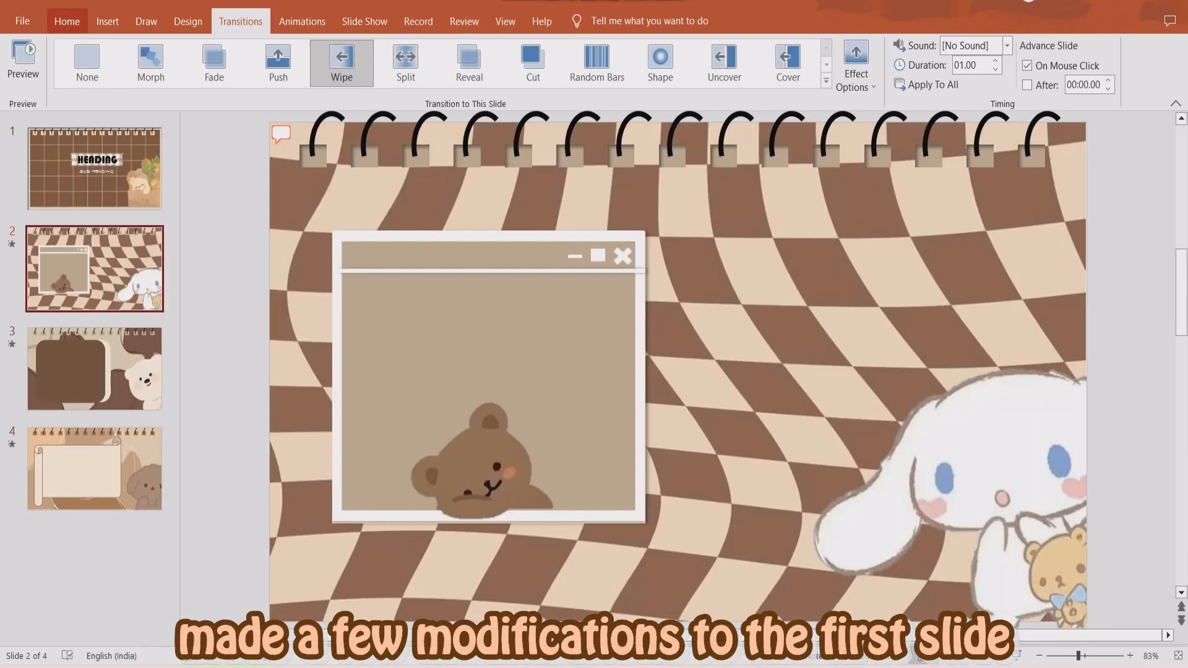
click(107, 21)
click(694, 62)
drag(647, 342, 709, 409)
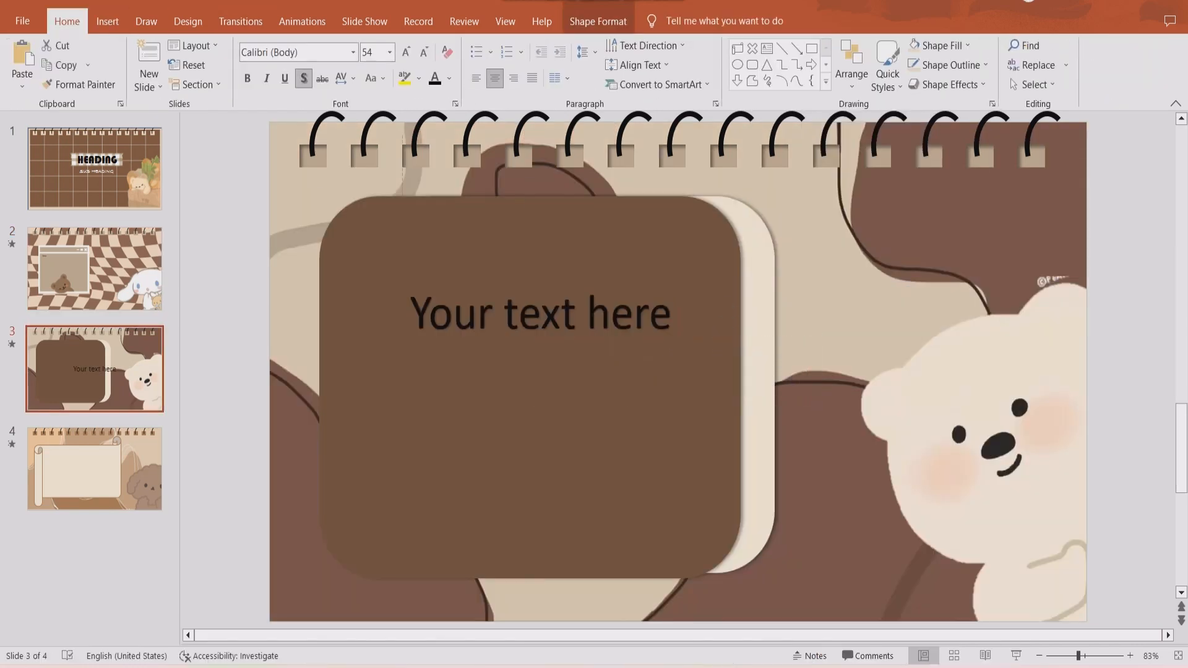
- Shorten the text on slide 3's brown panel to "text" and place it near the panel's upper edge
key(BackSpace)
key(BackSpace)
key(BackSpace)
key(BackSpace)
key(BackSpace)
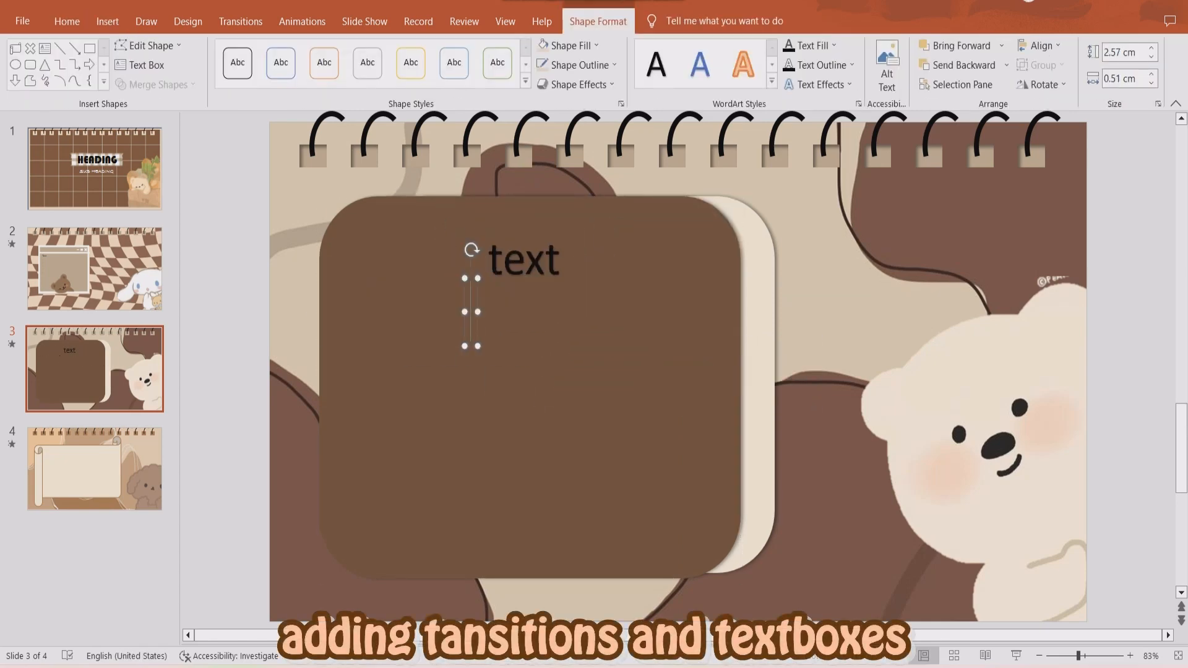
- Create five empty bullet points in a second text box below the "text" heading on slide 3's brown panel
key(Return)
key(Return)
key(Return)
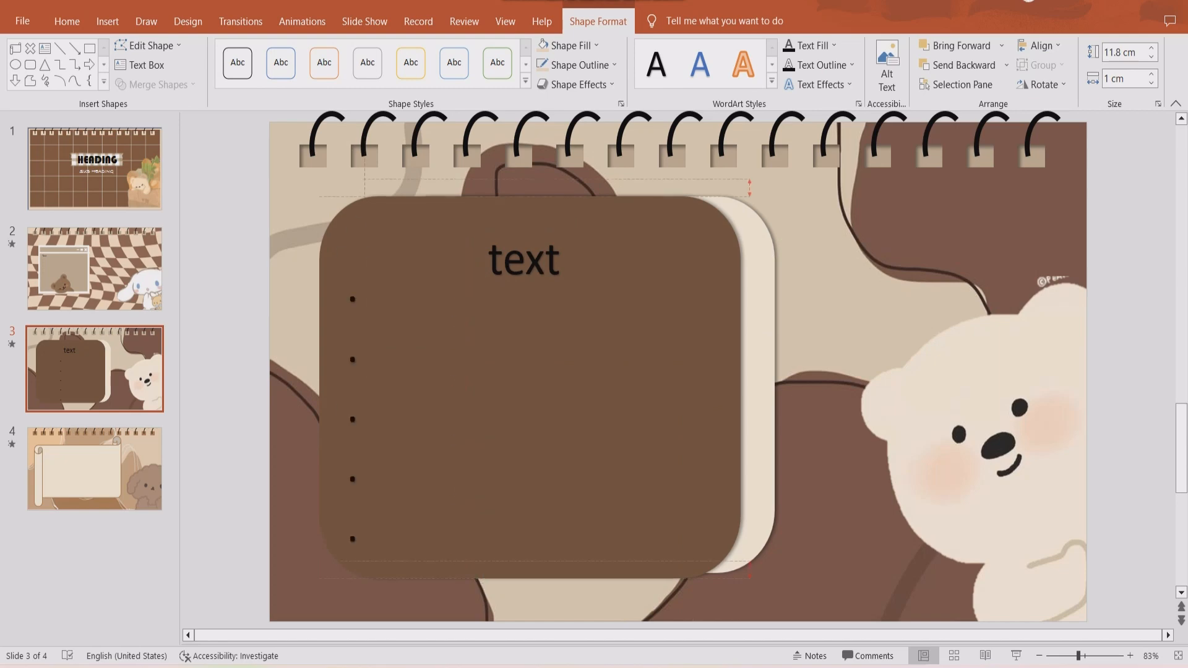